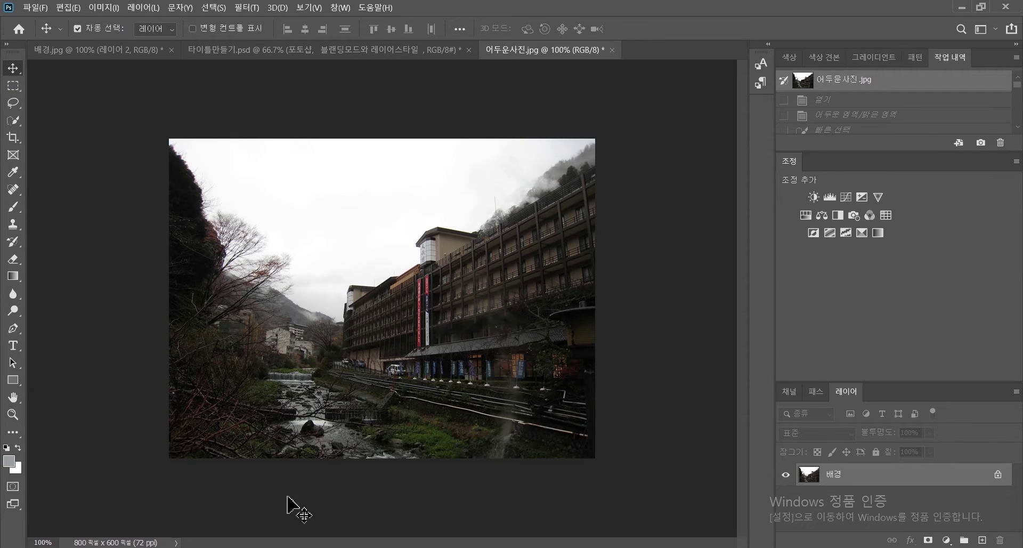
Brighten the dark areas of the photo with a Shadows/Highlights adjustment, setting the shadow amount to 52%
left_click(12, 415)
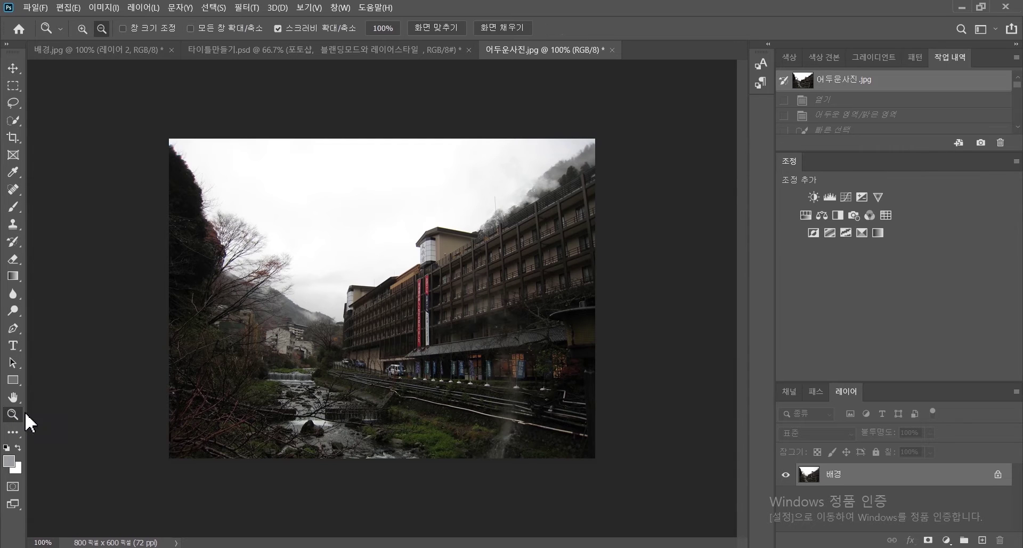
left_click(442, 25)
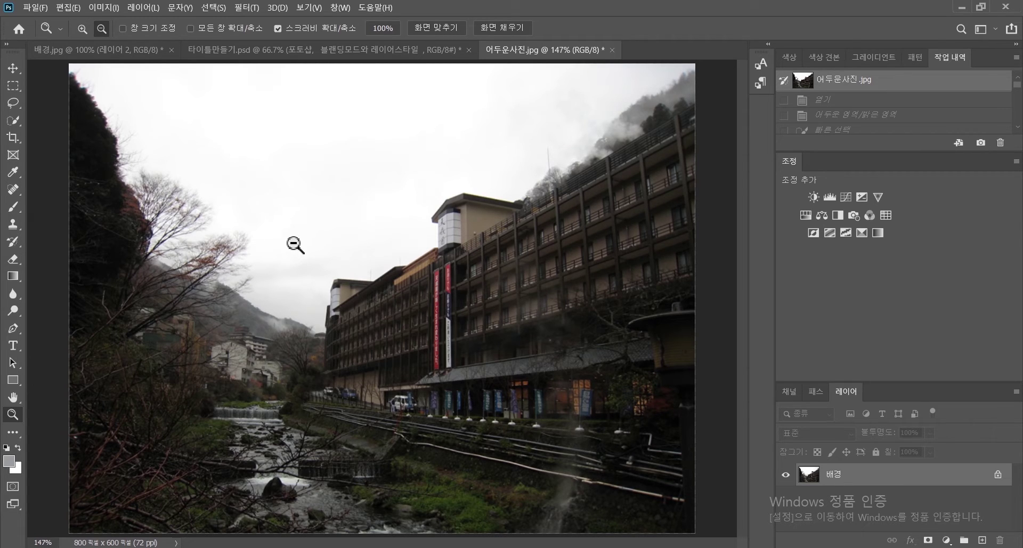
left_click(104, 7)
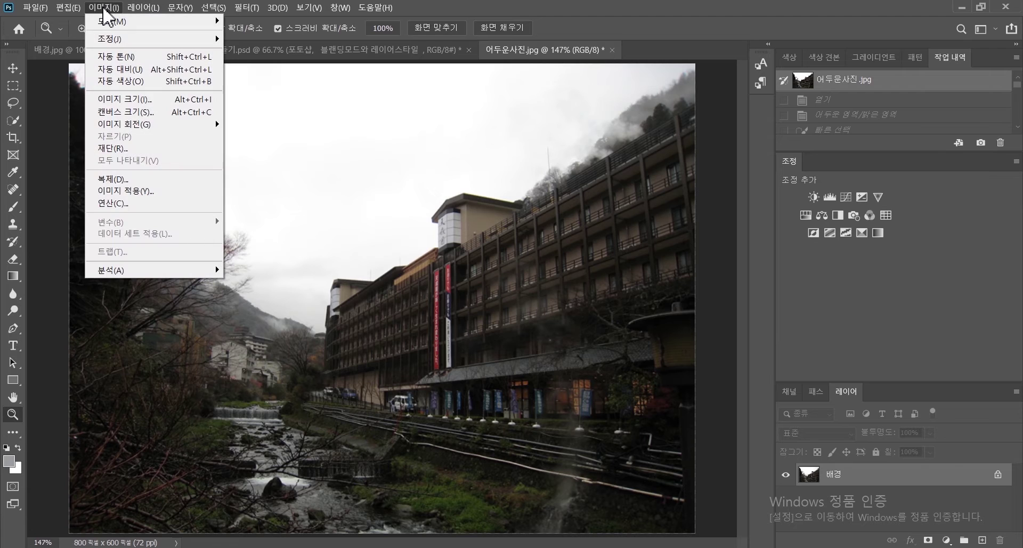
mouse_move(104, 40)
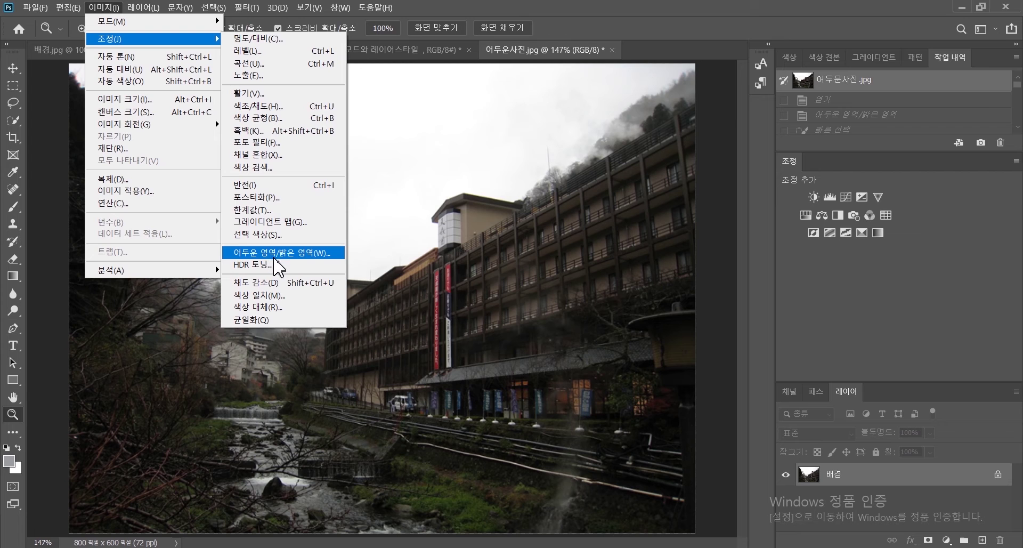
left_click(276, 253)
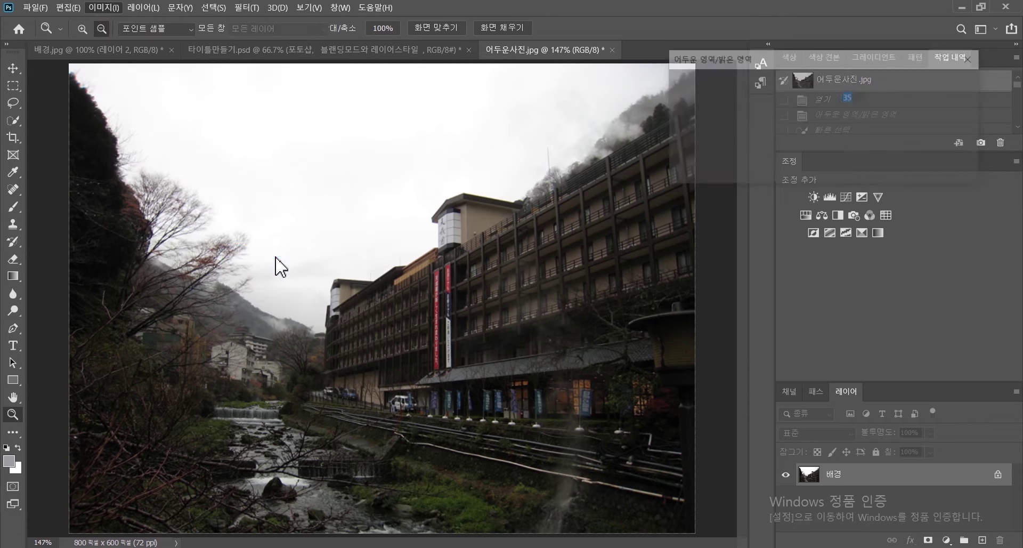
left_click_drag(756, 53, 785, 52)
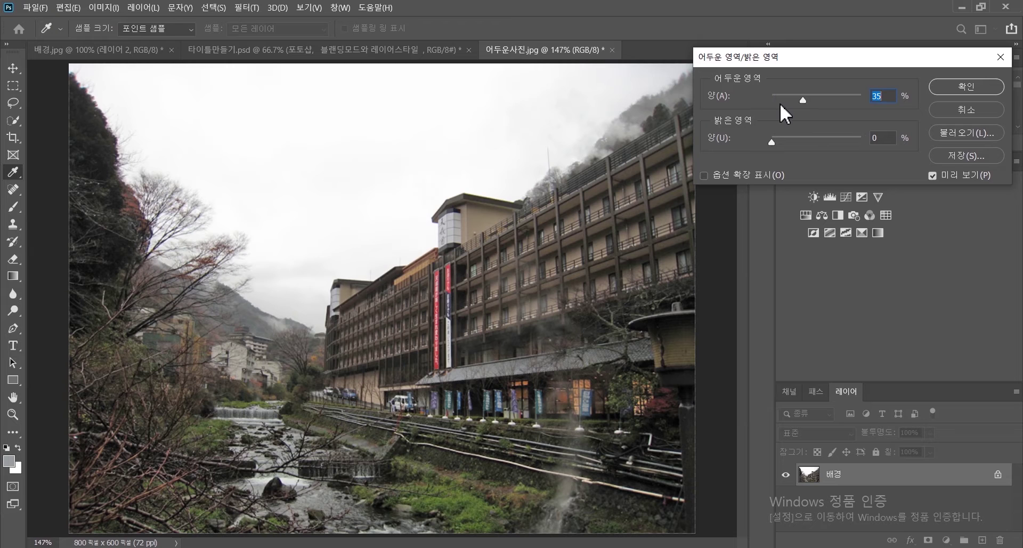
left_click_drag(777, 103, 820, 100)
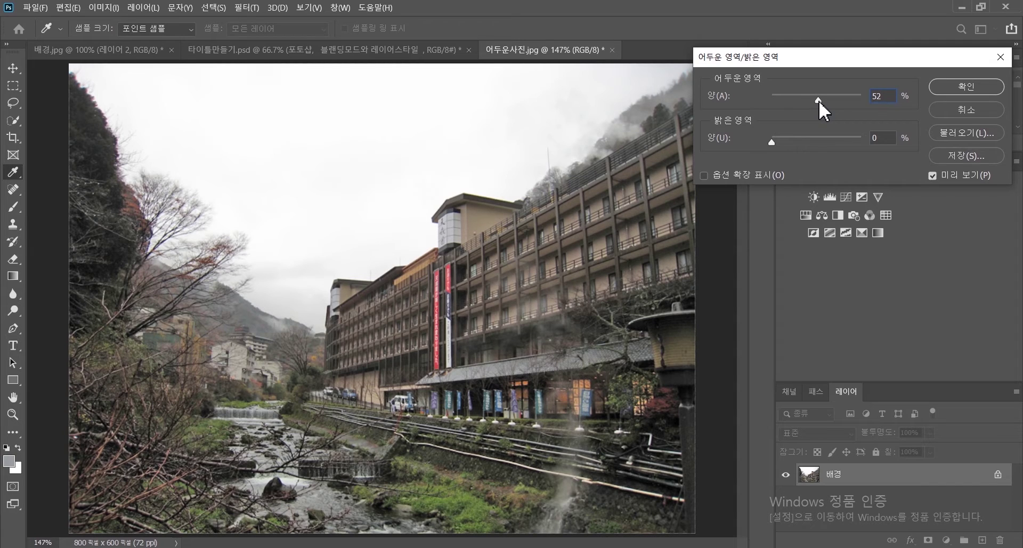
left_click(946, 86)
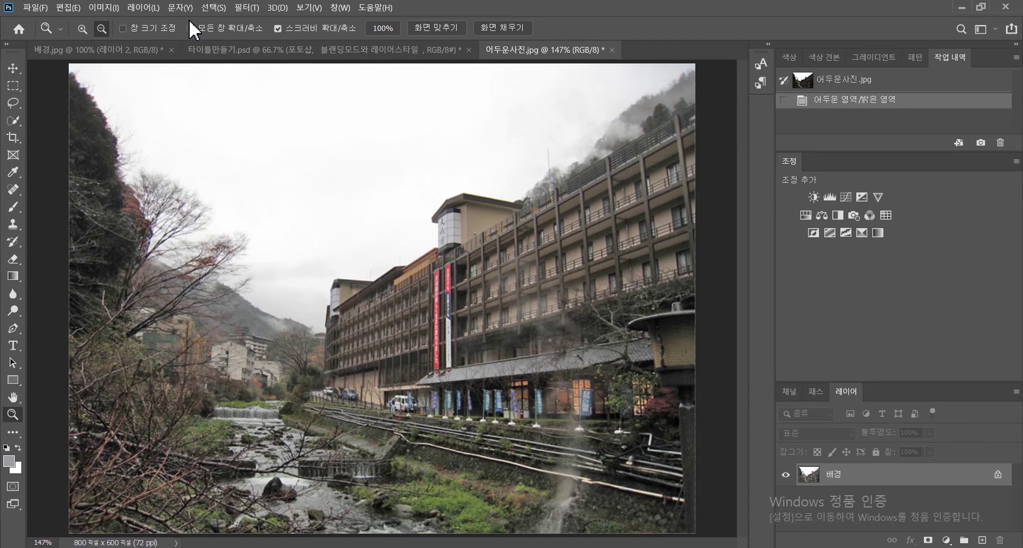
Brighten the photo with a Curves adjustment on the RGB channel, placing a point at input 182, output 202
left_click(108, 9)
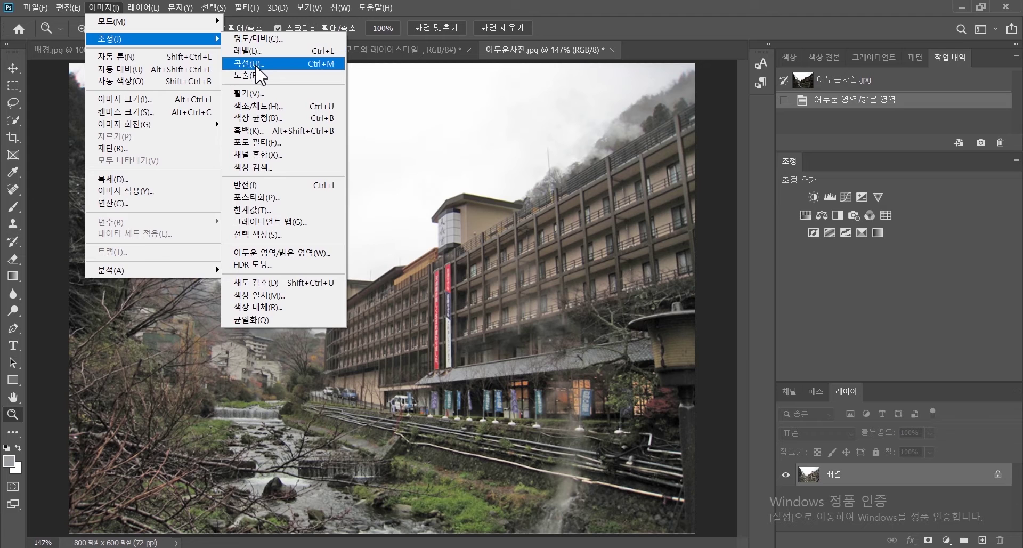
left_click(248, 63)
left_click_drag(575, 73, 873, 74)
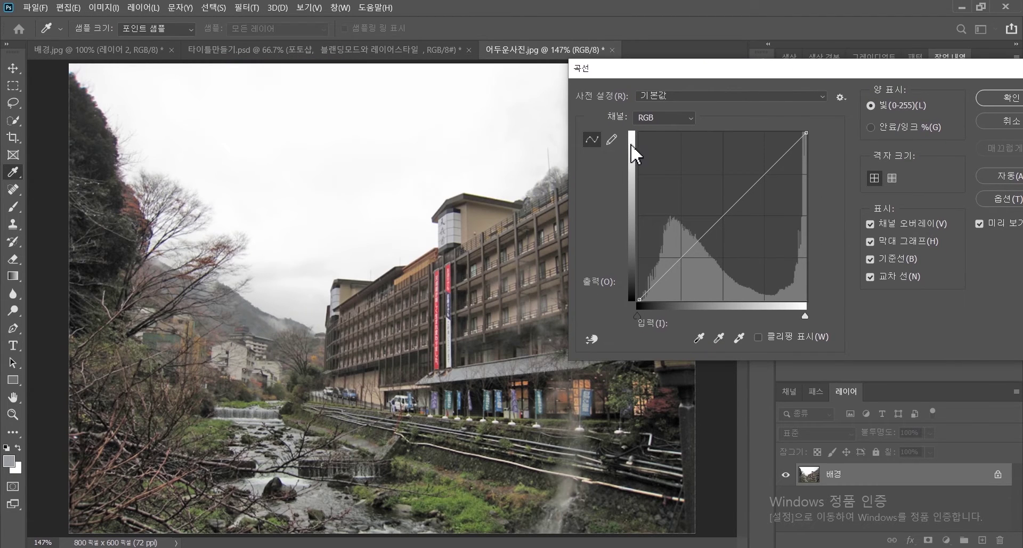
left_click(637, 299)
mouse_move(760, 174)
left_mouse_down()
mouse_move(758, 158)
mouse_move(758, 166)
left_mouse_up()
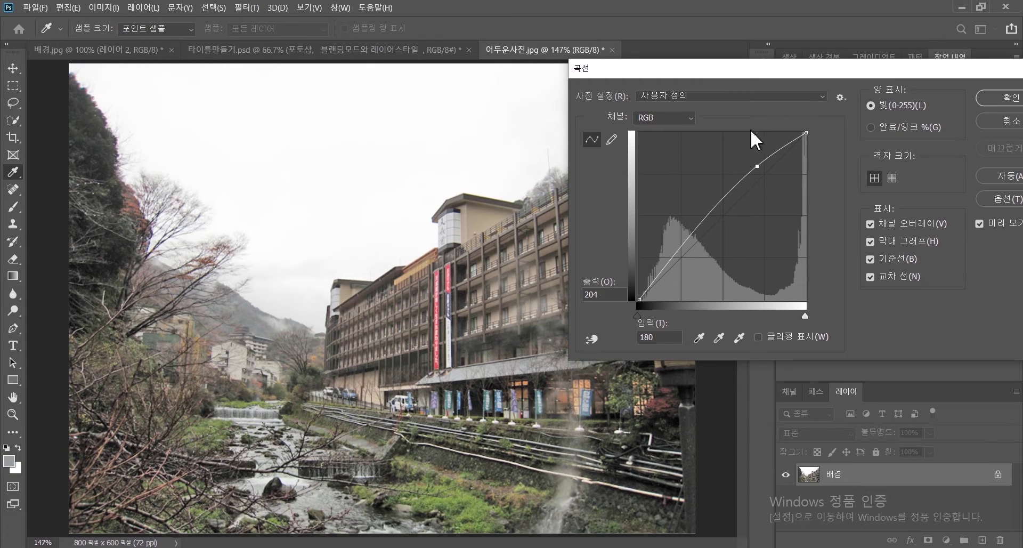
left_click_drag(761, 167, 762, 168)
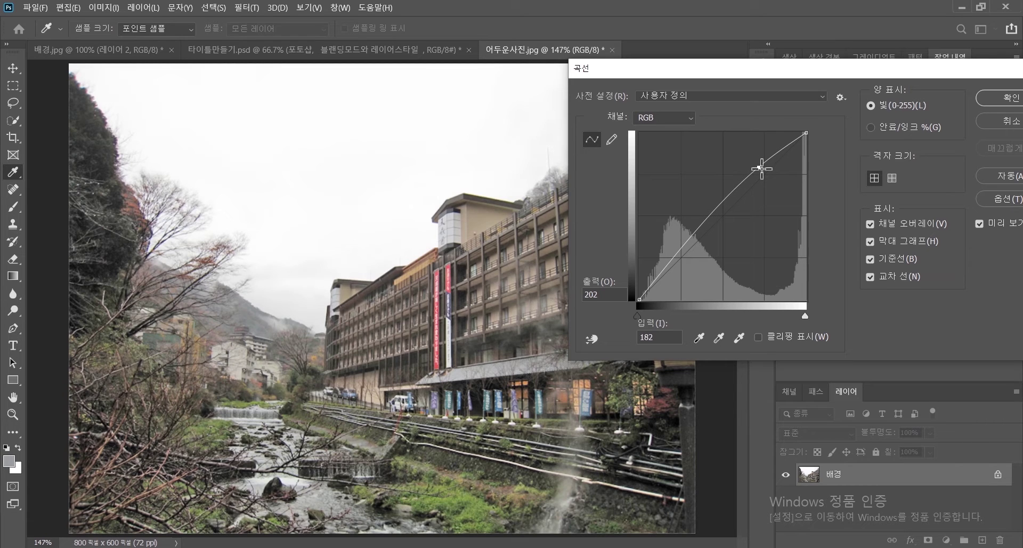
left_click(1014, 98)
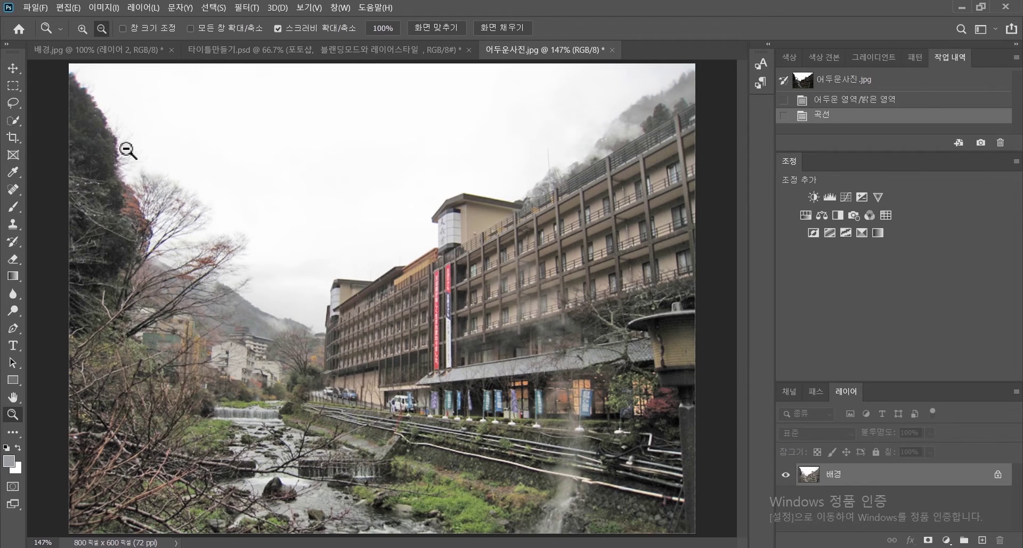
Start a Quick Selection of the sky beside the upper edge of the dark hillside on the left
left_click(13, 122)
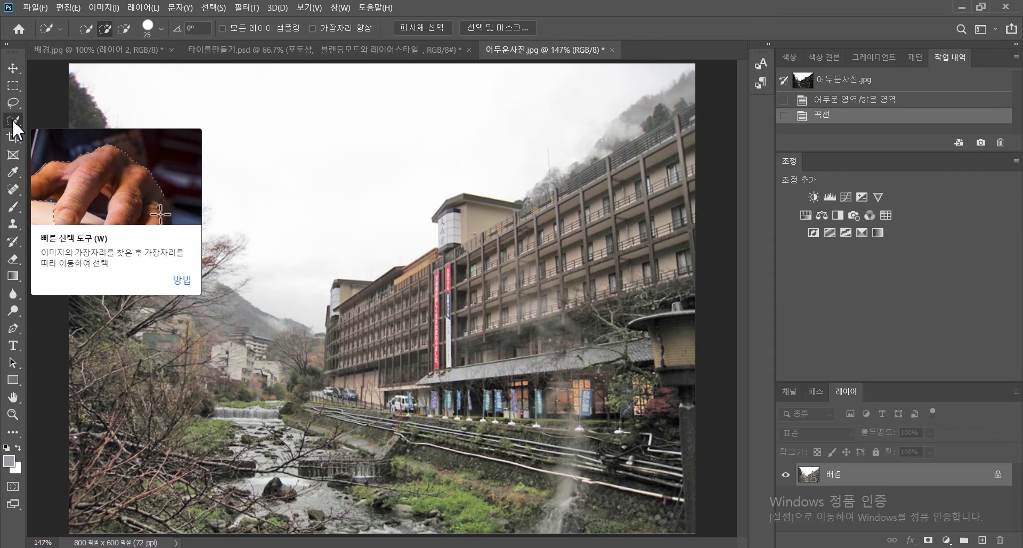
left_click(13, 122)
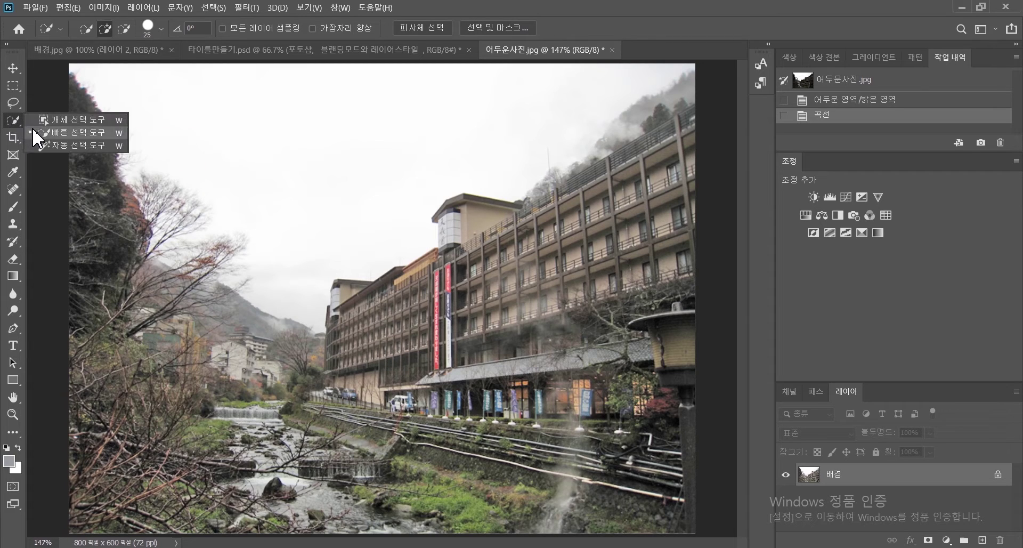
left_click(40, 133)
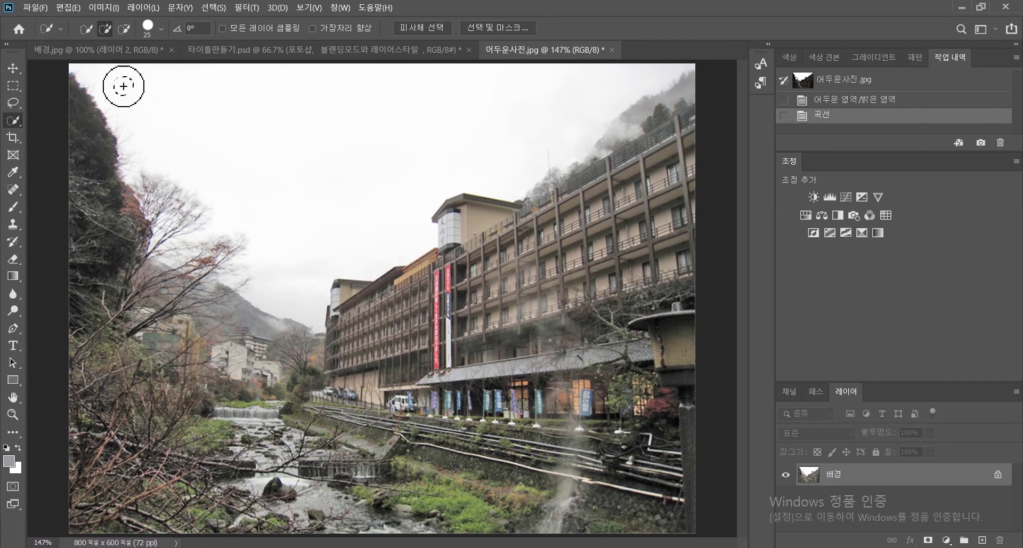
mouse_move(126, 84)
left_mouse_down()
mouse_move(139, 122)
mouse_move(95, 101)
left_mouse_up()
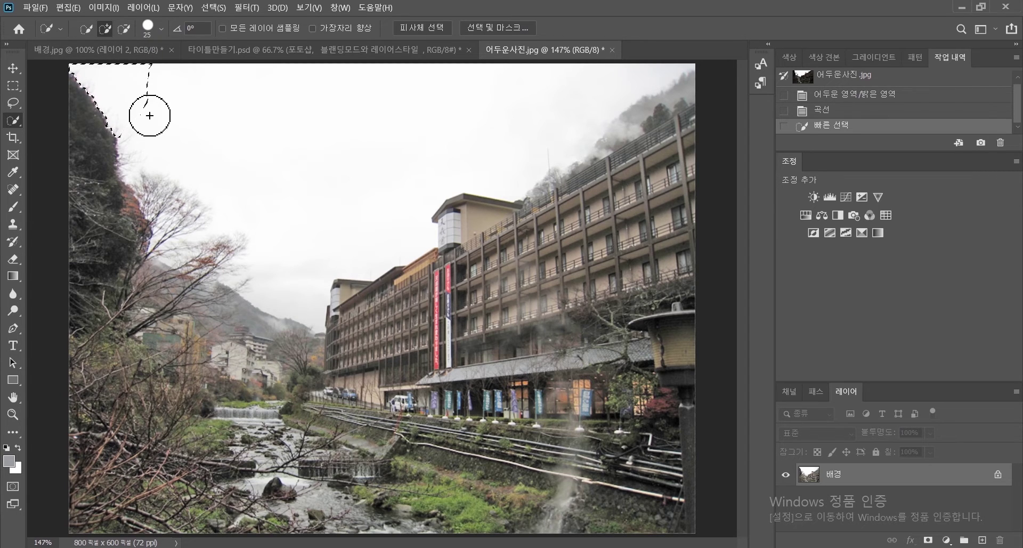
Enlarge the Quick Selection brush to 50 px, lower its hardness, and extend the selection across the upper-left sky
key("bracketright")
key("bracketright")
key("bracketright")
key("bracketright")
key("bracketright")
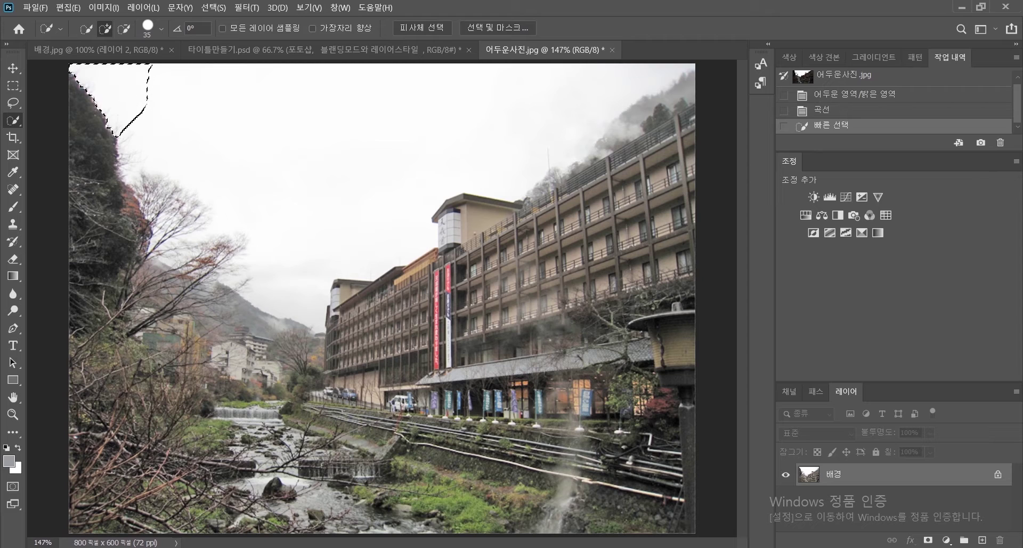
left_click(161, 29)
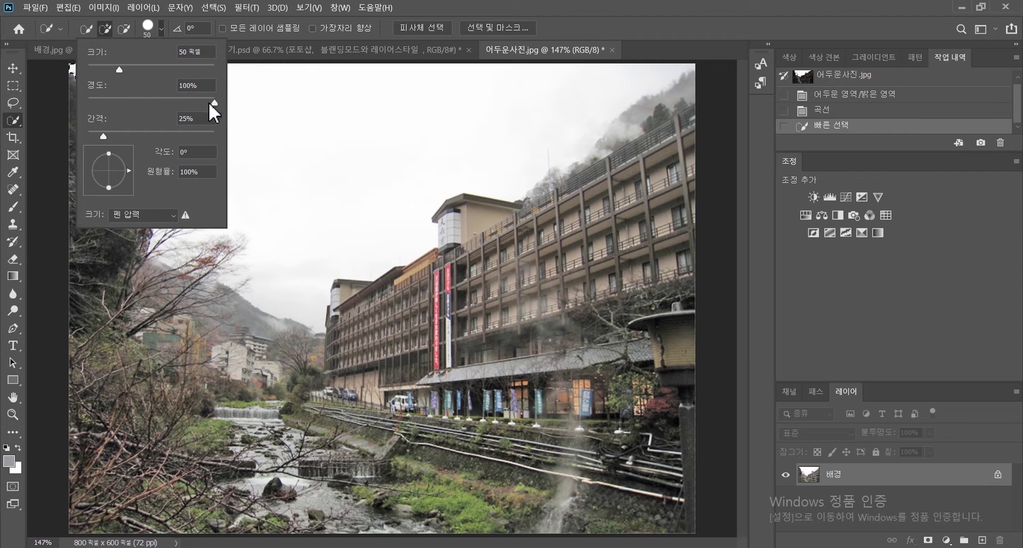
left_click_drag(215, 104, 170, 94)
left_click_drag(274, 98, 201, 109)
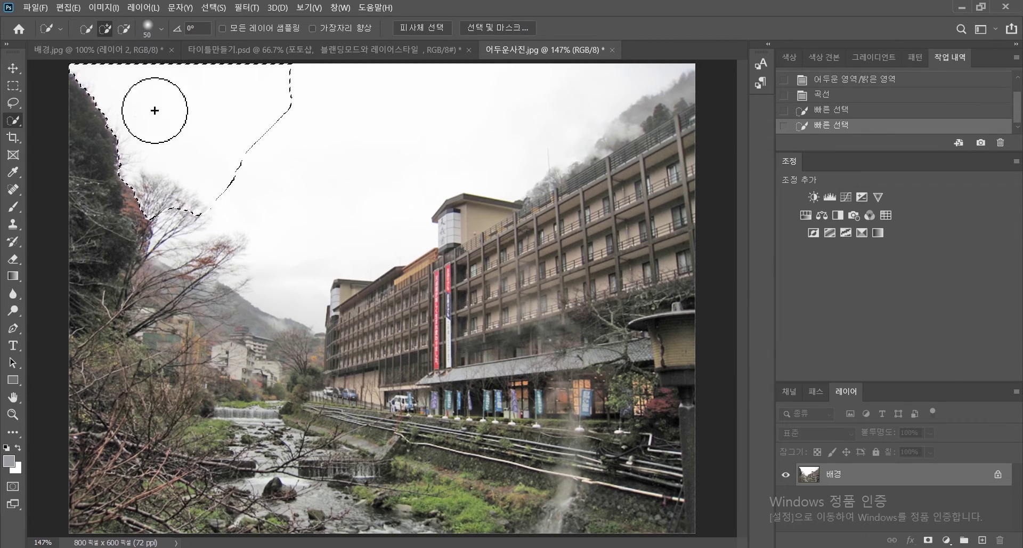
Enlarge the Quick Selection brush to 70 px and add the rest of the sky up to the hotel roofline
key("bracketright")
key("bracketright")
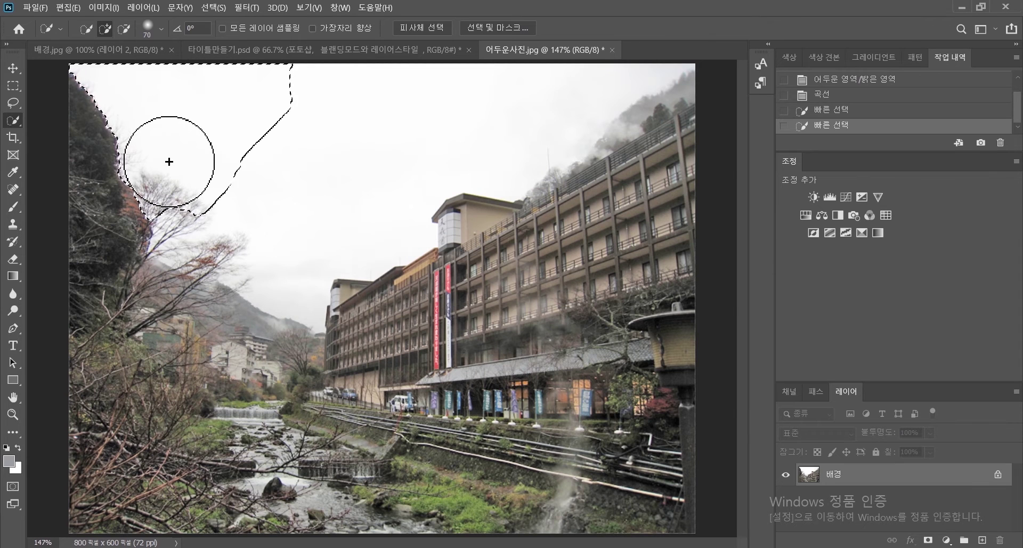
mouse_move(190, 171)
left_mouse_down()
mouse_move(235, 232)
mouse_move(578, 91)
left_mouse_up()
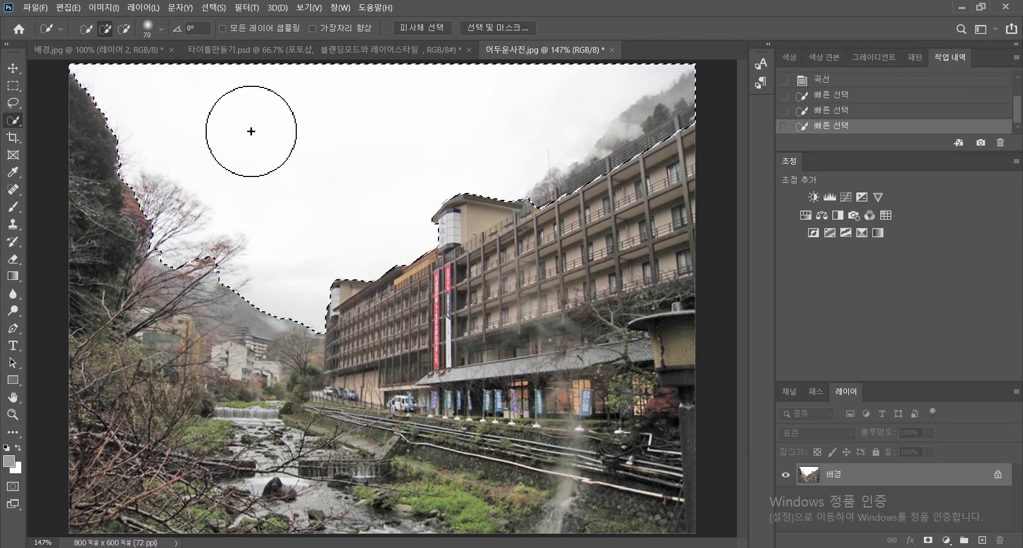
right_click(268, 137)
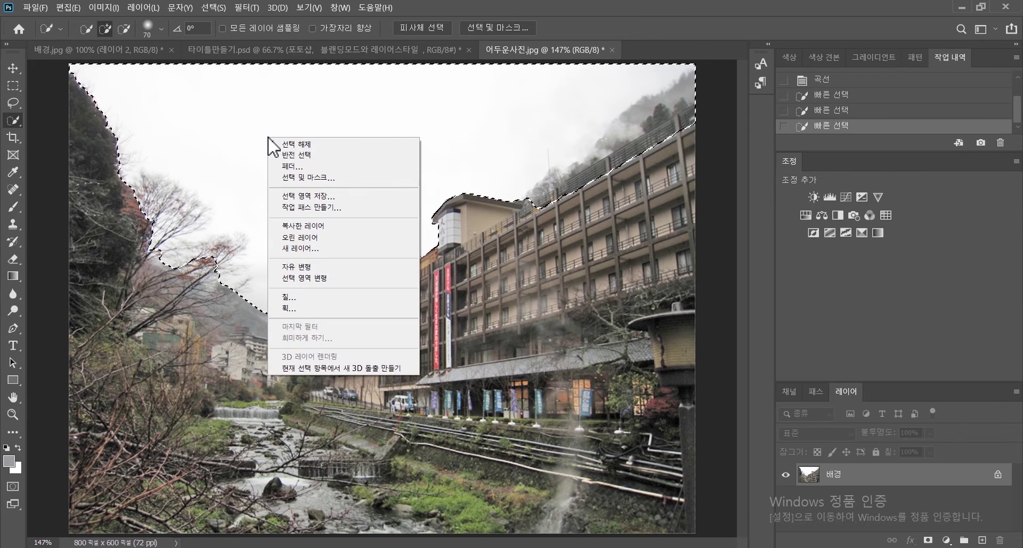
left_click(339, 228)
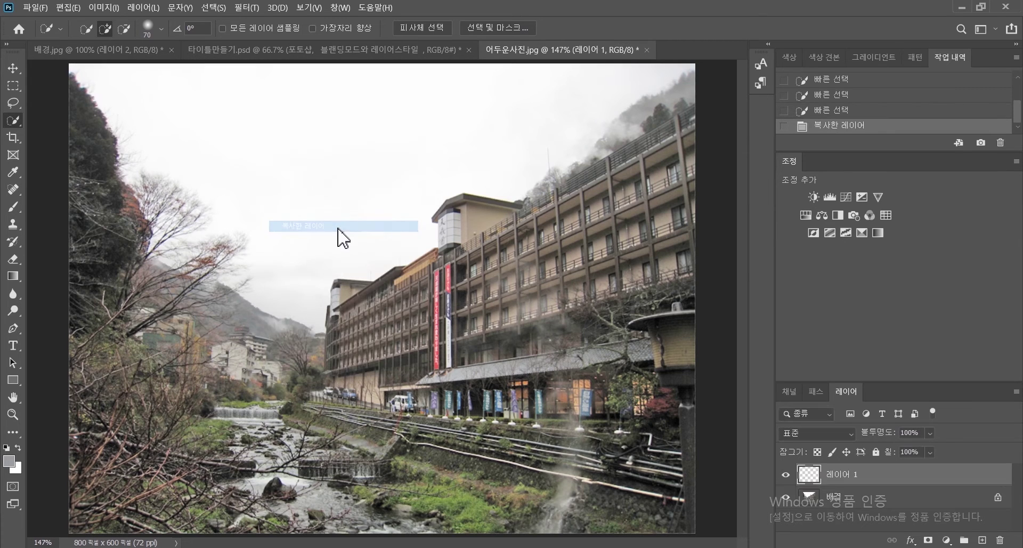
left_click(786, 496)
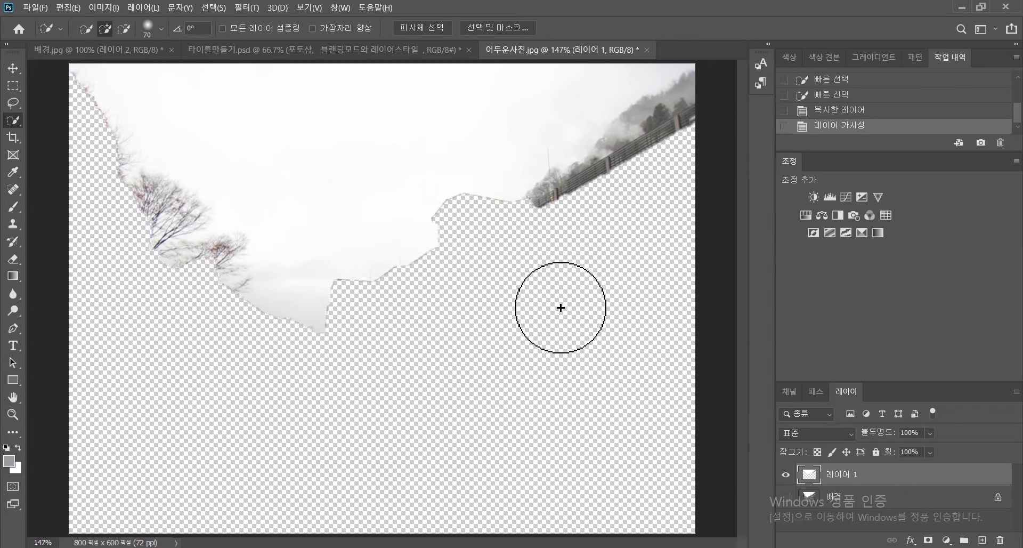
key("ctrl+z")
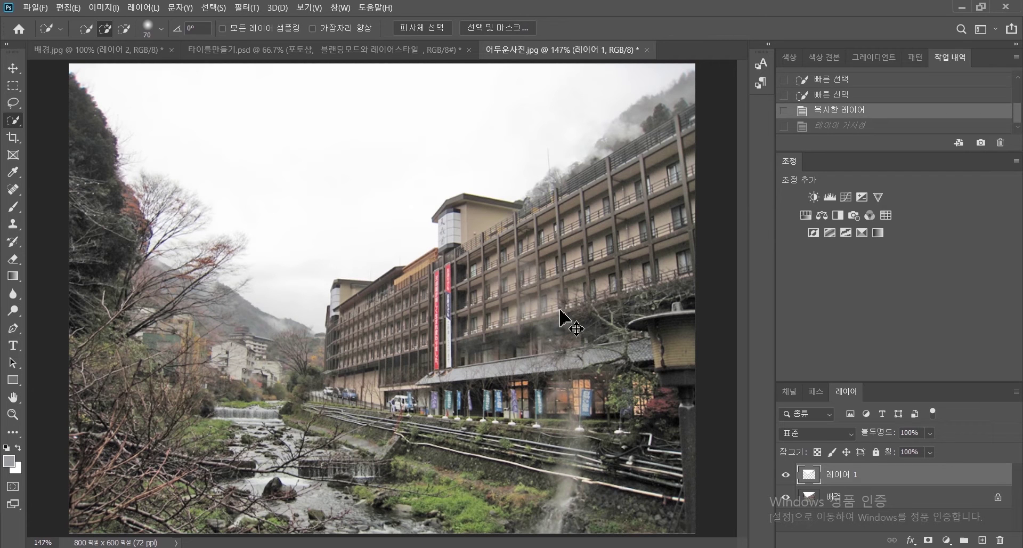
key("ctrl+z")
Copy the selected sky, add a new layer above the background, and paste the sky into it
key("v")
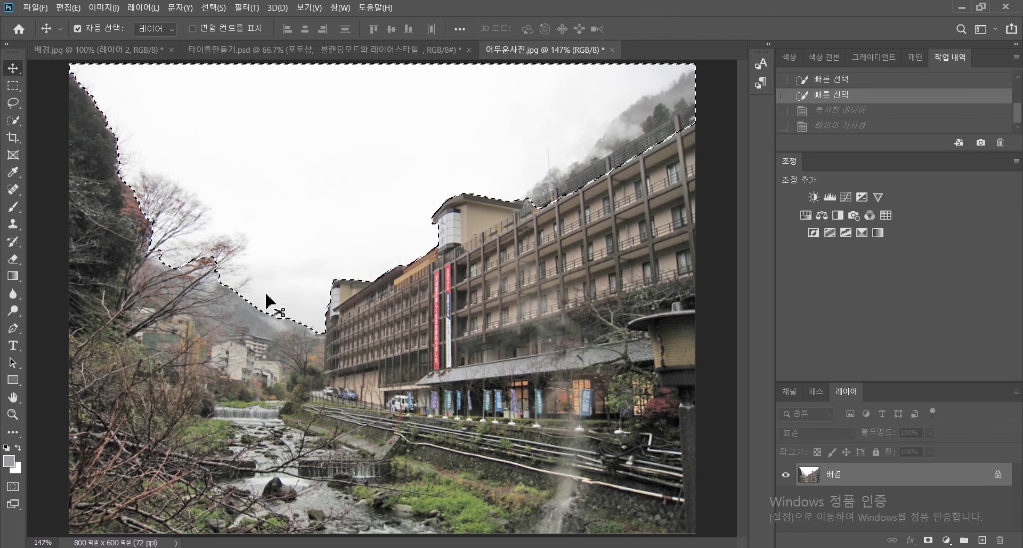
left_click(982, 540)
key("ctrl+v")
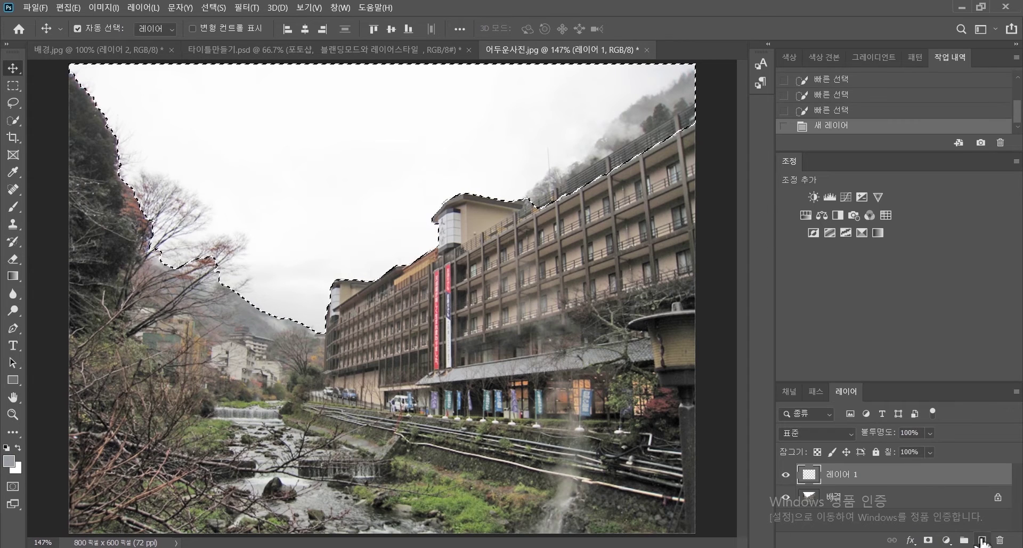
Toggle the background layer's visibility to examine the sky isolated on its own layer
left_click(785, 499)
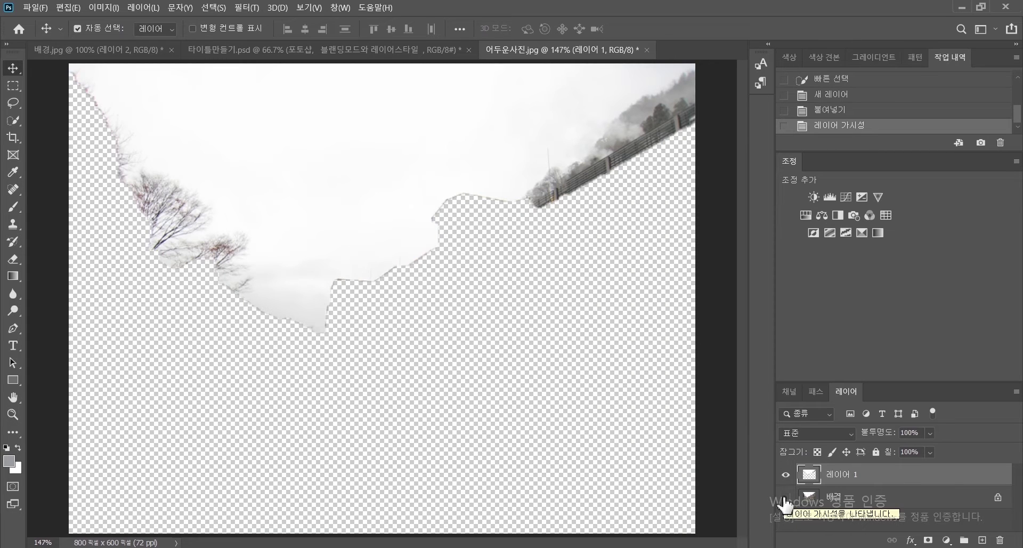
left_click(785, 500)
left_click(785, 499)
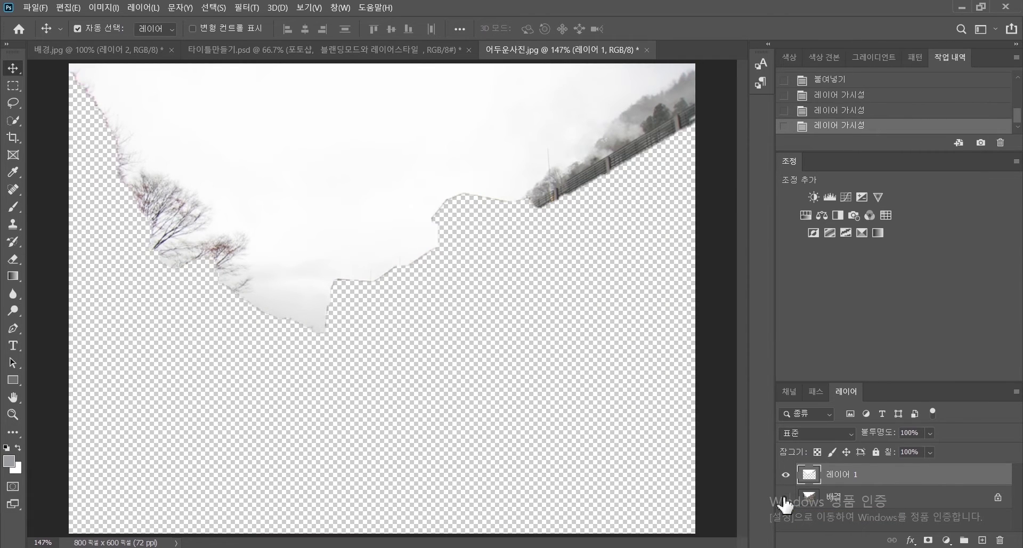
left_click(785, 499)
left_click(784, 499)
left_click(785, 499)
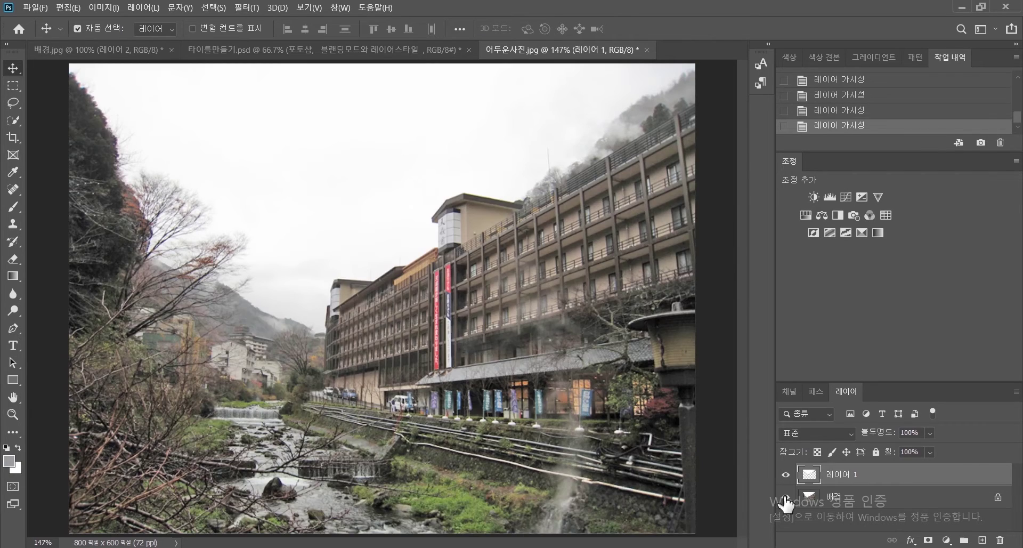
left_click(785, 499)
left_click(785, 500)
Start a Color Balance adjustment on the sky layer and set the midtones to -84 toward cyan and +88 toward blue
left_click(104, 8)
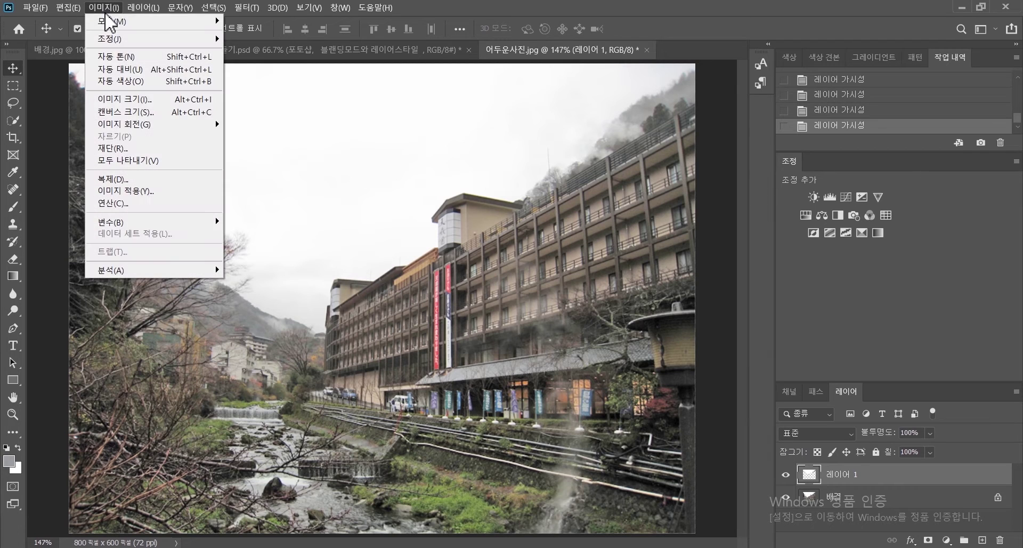
mouse_move(123, 41)
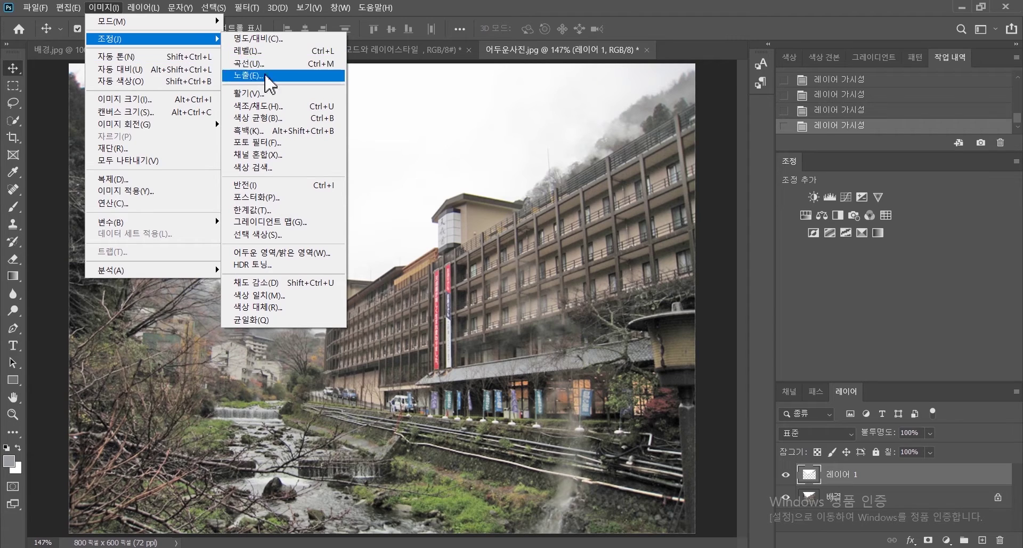
left_click(287, 119)
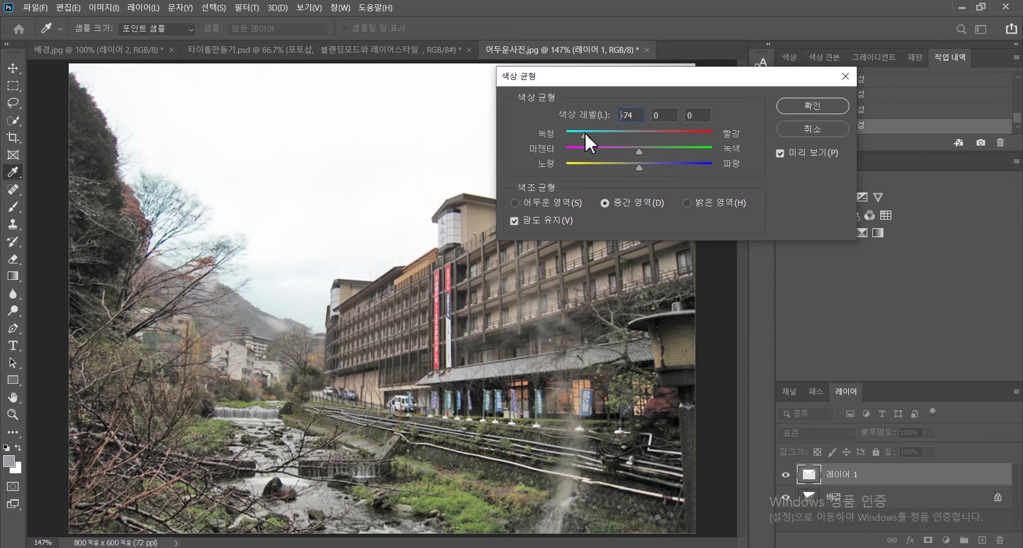
left_click_drag(585, 134, 577, 133)
left_click_drag(653, 167, 706, 167)
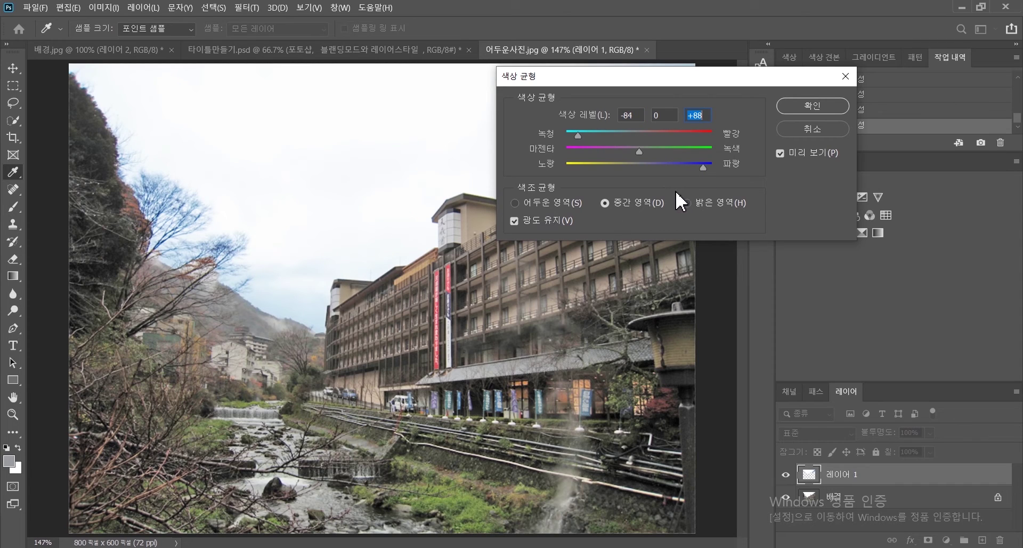
Shift the sky's highlights toward cyan and blue and apply the Color Balance
left_click(687, 203)
left_click_drag(641, 138, 613, 137)
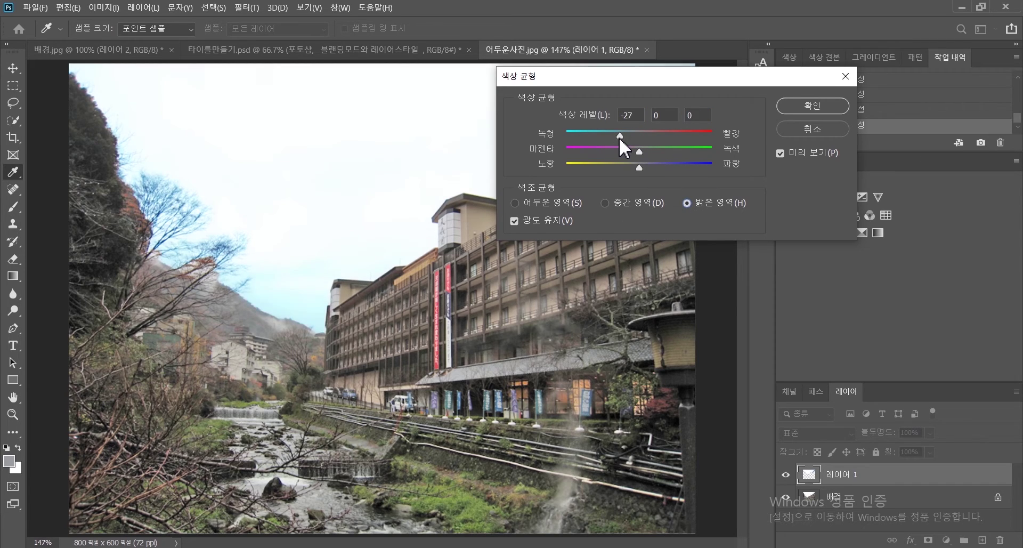
left_click(675, 163)
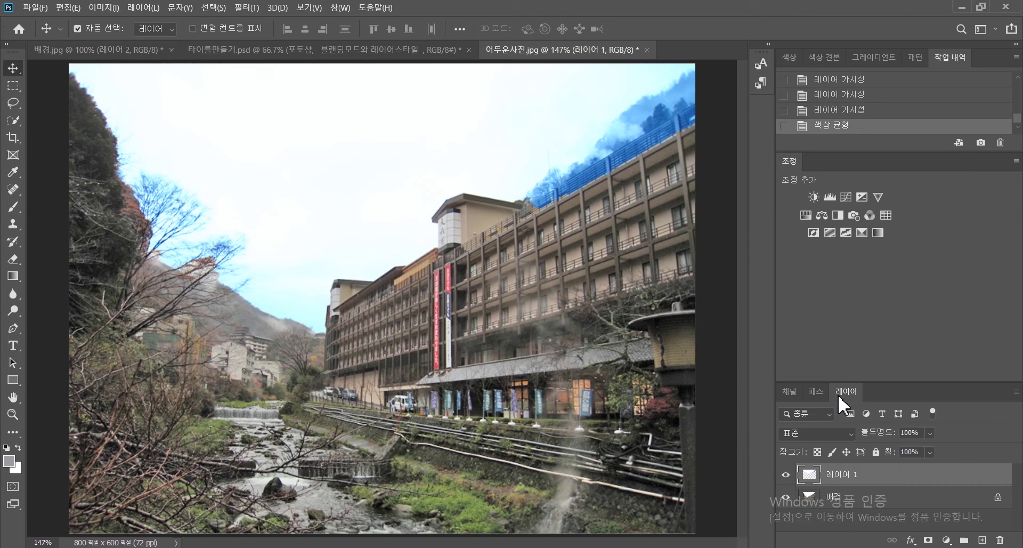
Hide the background layer and erase the tinted tree branches along the sky layer's left edge with a soft 125 px Eraser
double_click(787, 501)
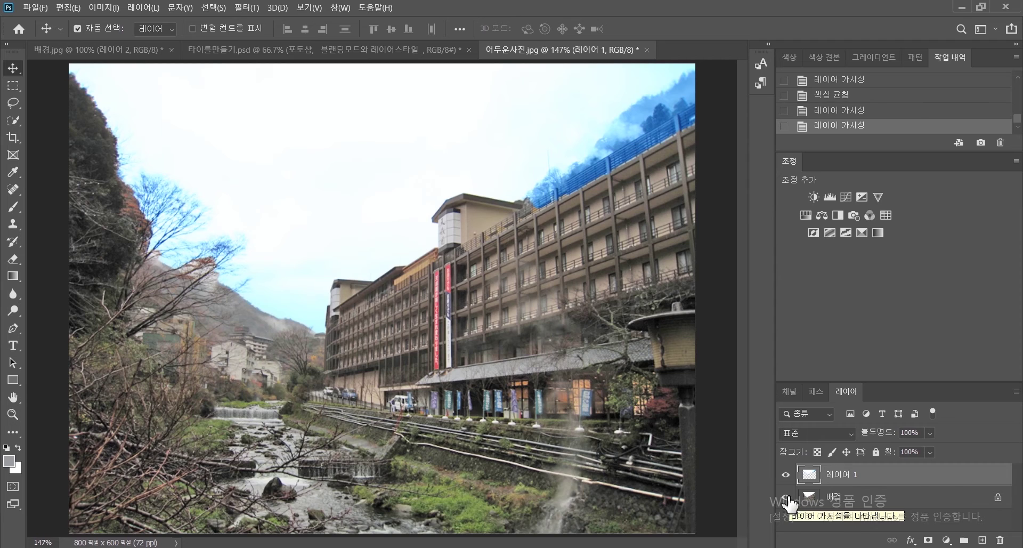
left_click(787, 500)
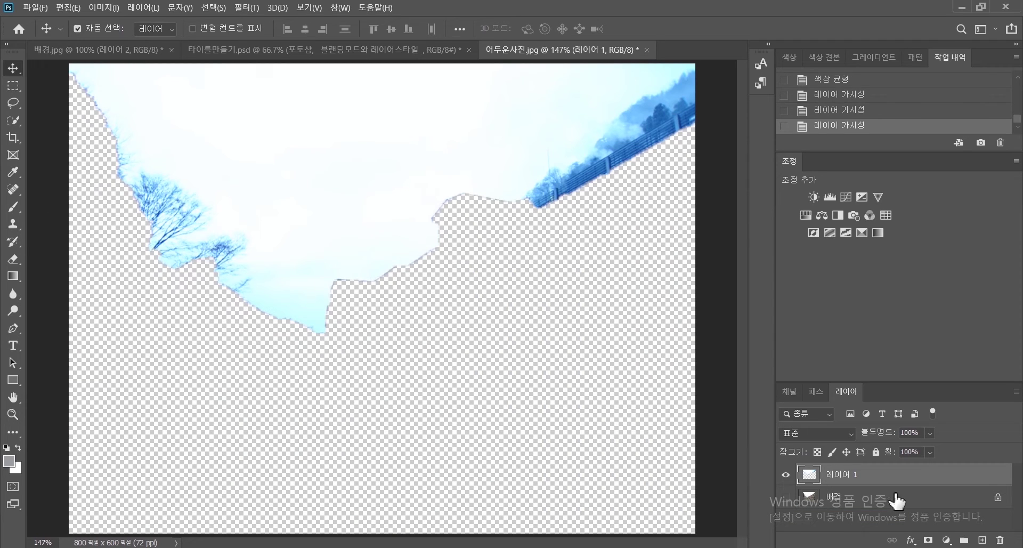
left_click(14, 259)
left_click(44, 259)
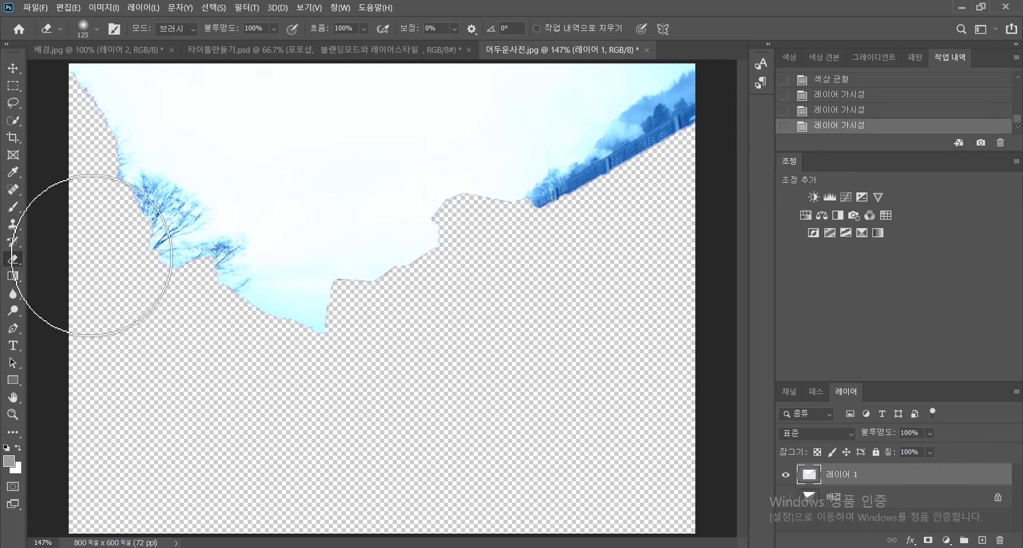
left_click(97, 29)
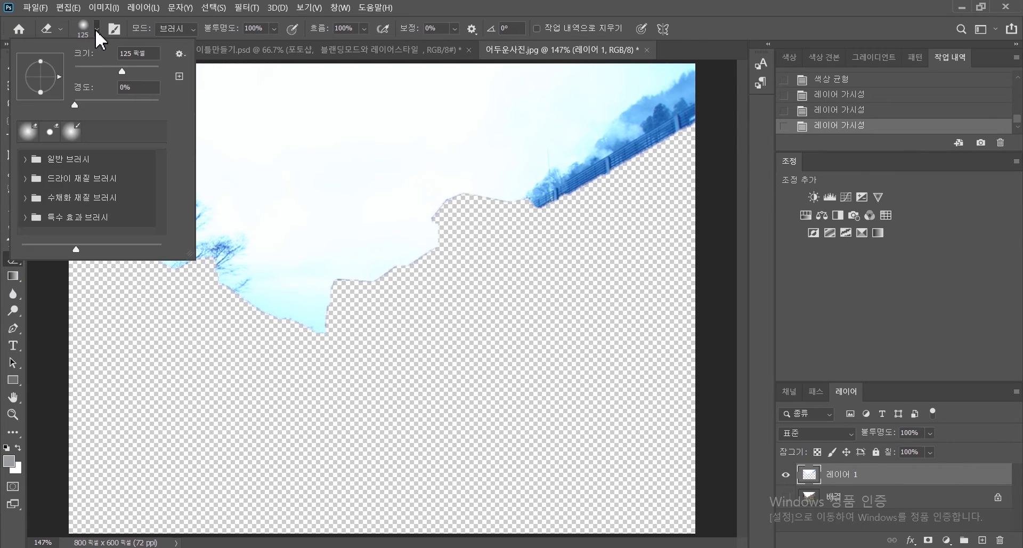
left_click(198, 297)
mouse_move(201, 297)
left_mouse_down()
mouse_move(155, 265)
mouse_move(130, 217)
left_mouse_up()
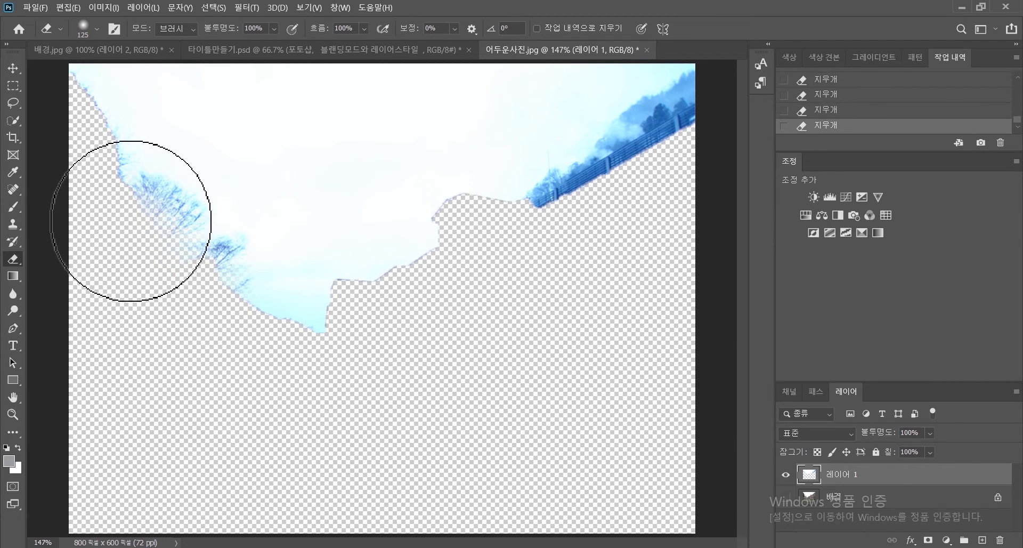
Show the background layer and erase the blue tint over the hotel roofline and the hillside behind it
left_click(785, 496)
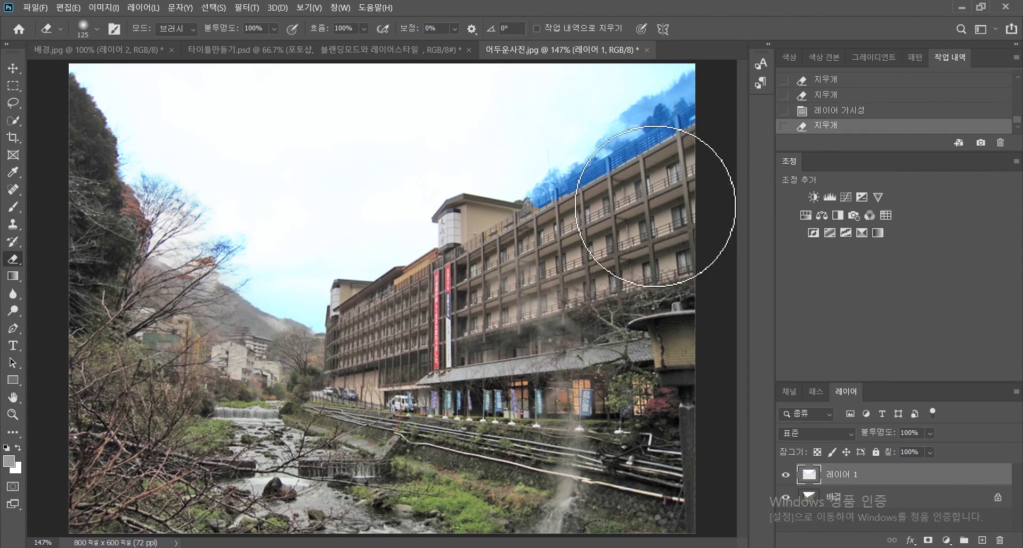
left_click_drag(606, 171, 640, 144)
left_click_drag(687, 122, 685, 107)
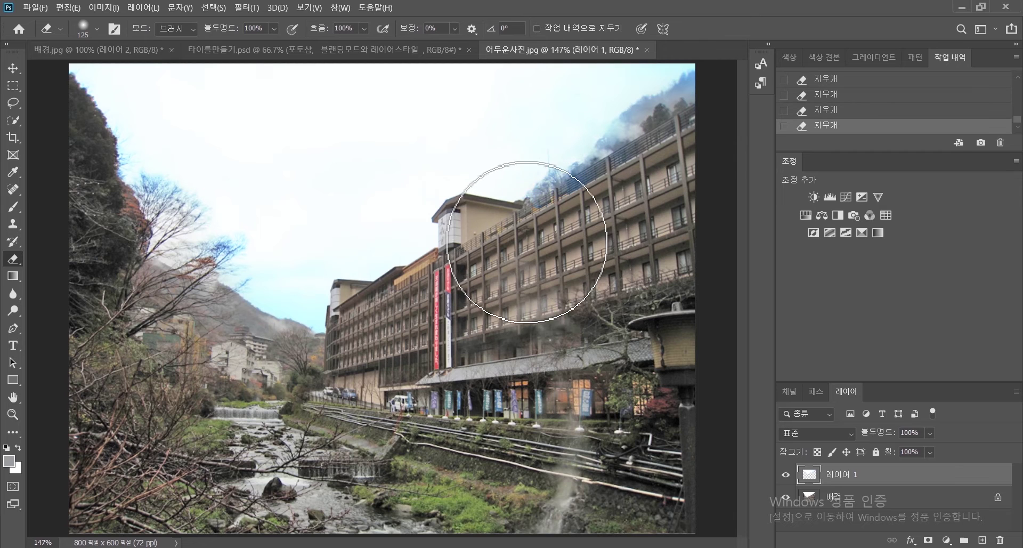
Erase more of the tint over the left-hand trees, hiding the background layer and showing it again to check the edge
left_click(786, 497)
left_click_drag(243, 296, 142, 201)
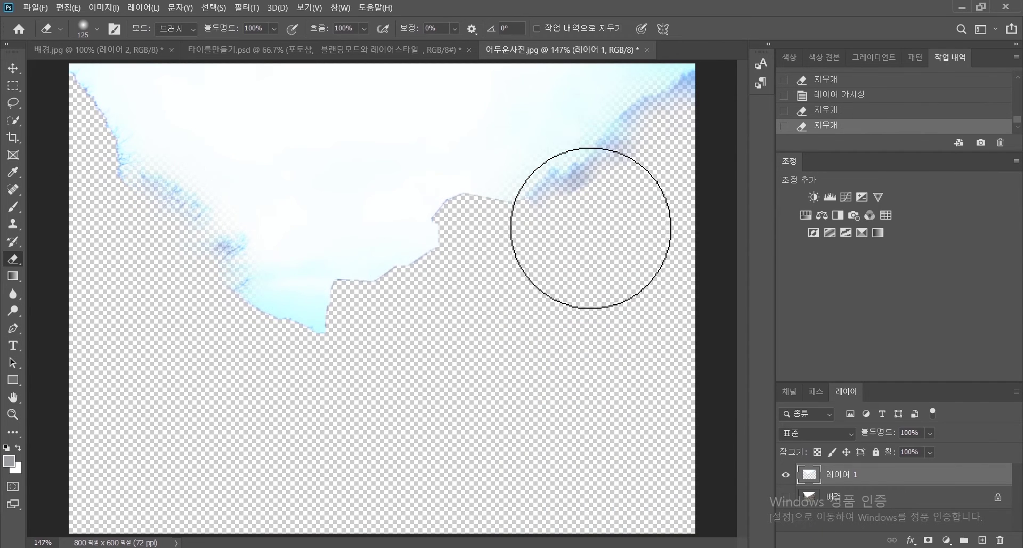
left_click(787, 497)
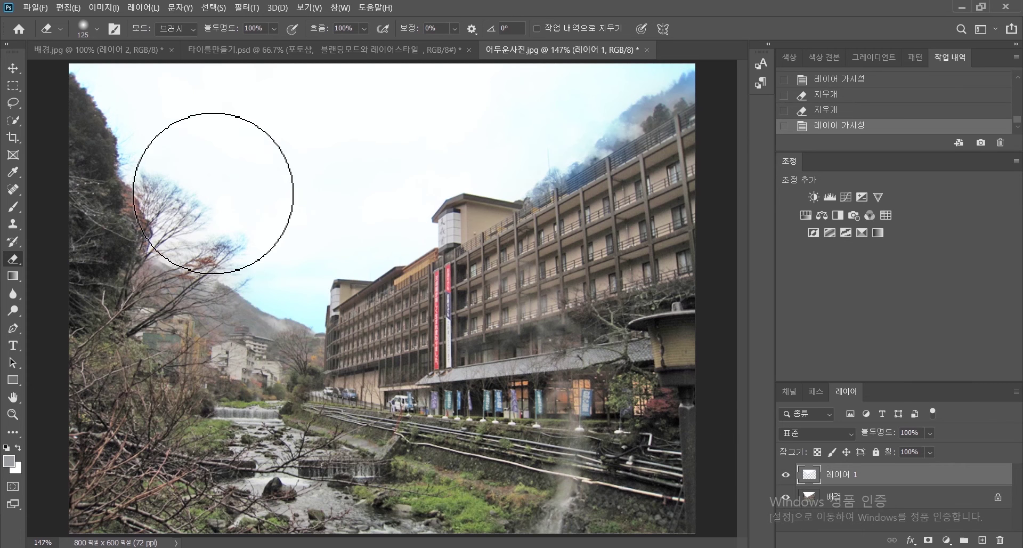
left_click(231, 290)
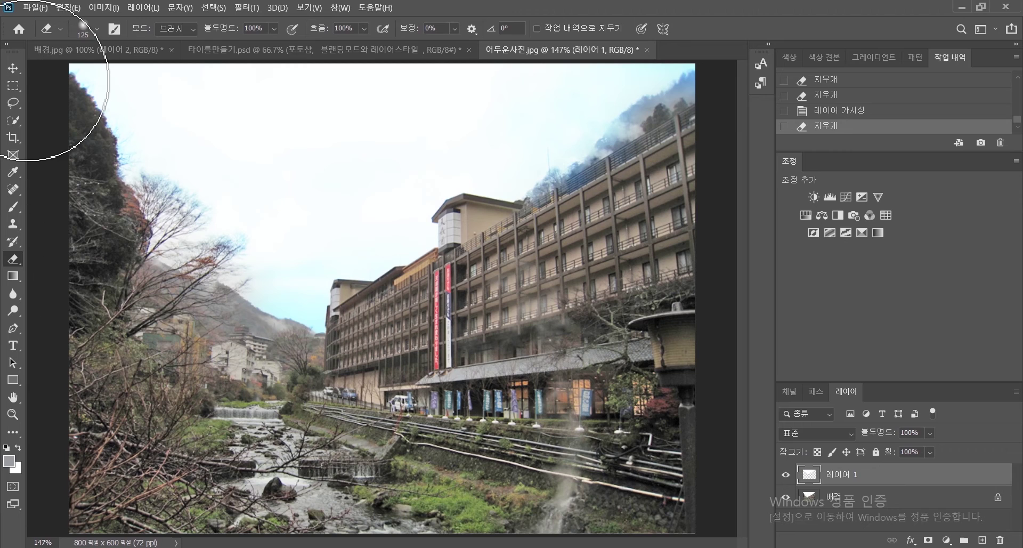
left_click(13, 68)
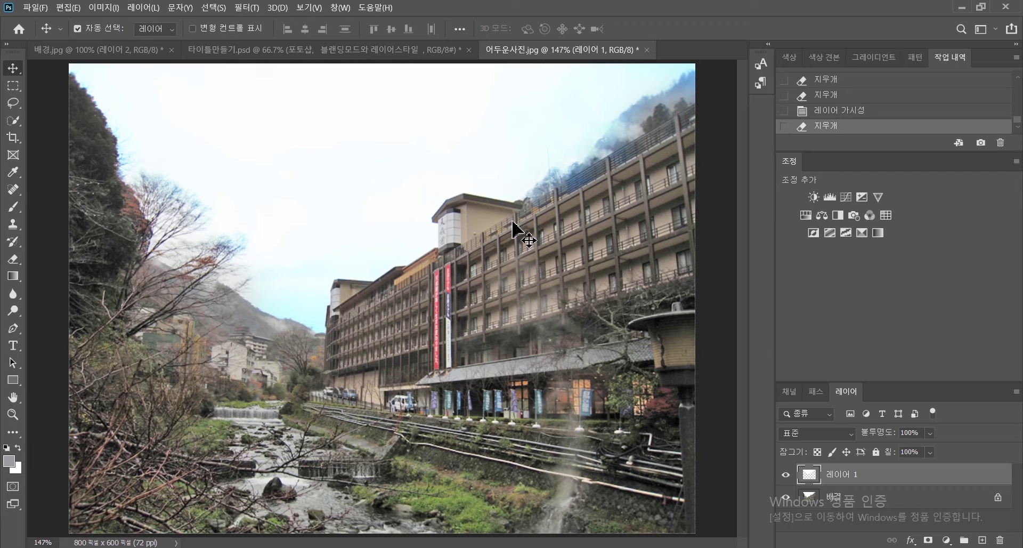
Try a Vibrance adjustment on the sky layer with vibrance +100 and saturation +35, and cancel it
left_click(104, 7)
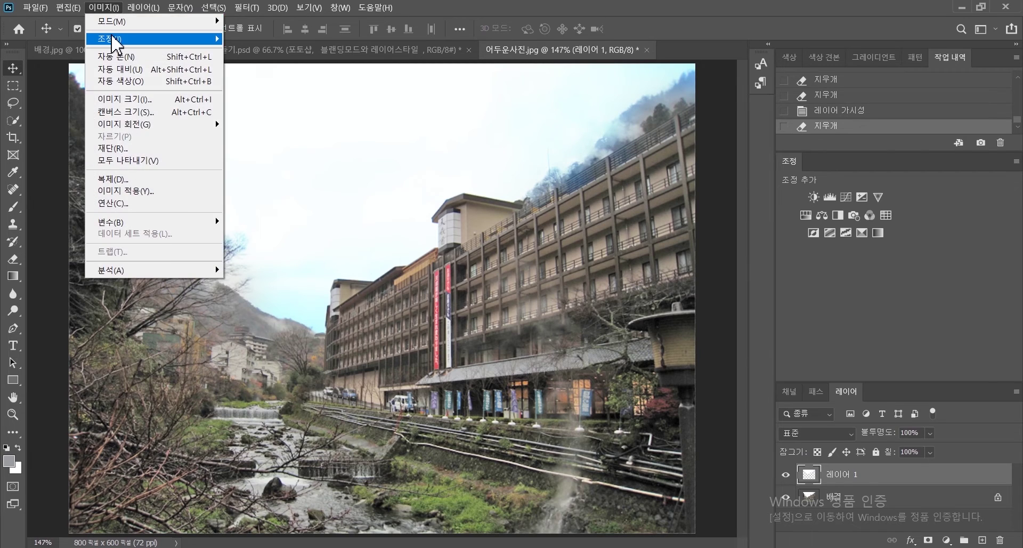
mouse_move(113, 39)
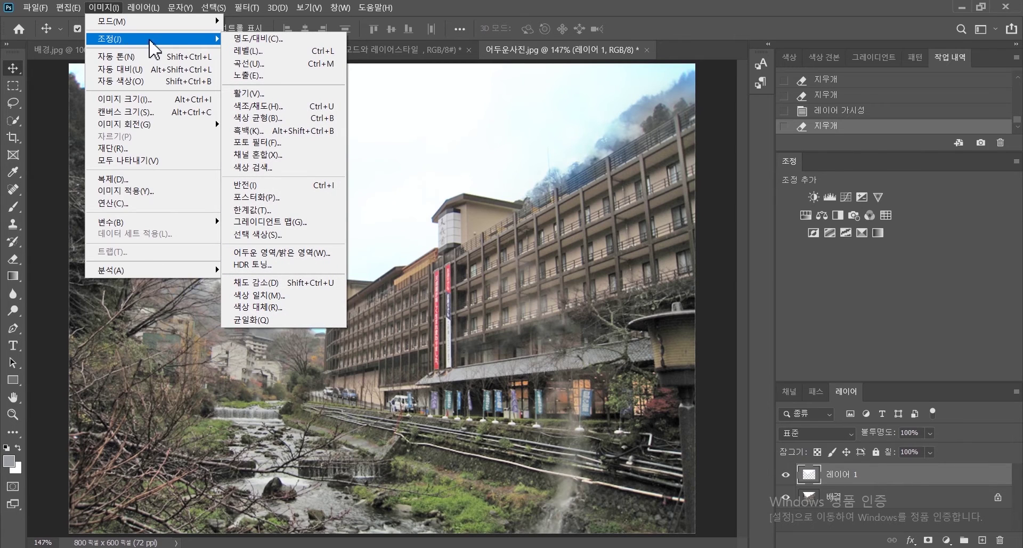
left_click(264, 94)
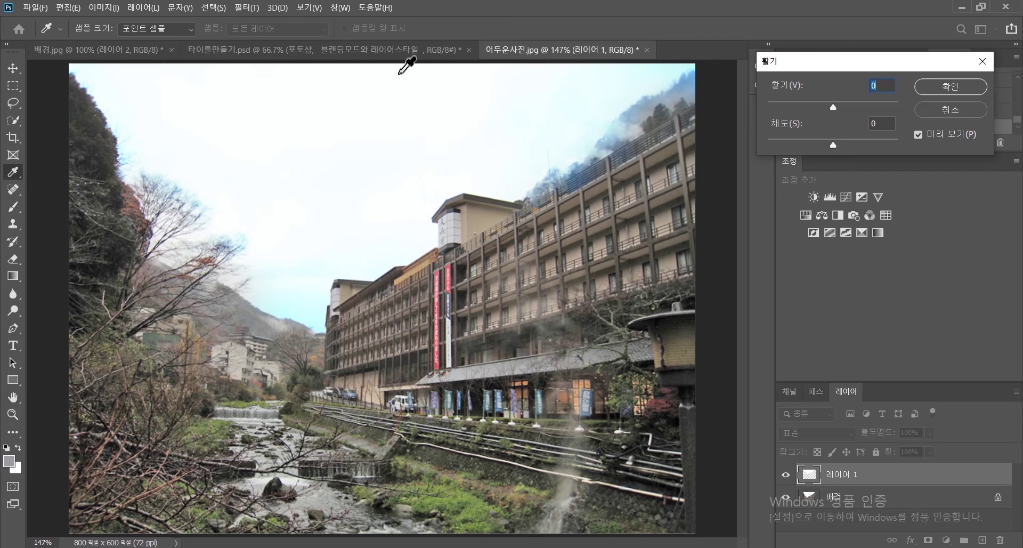
left_click_drag(831, 107, 841, 103)
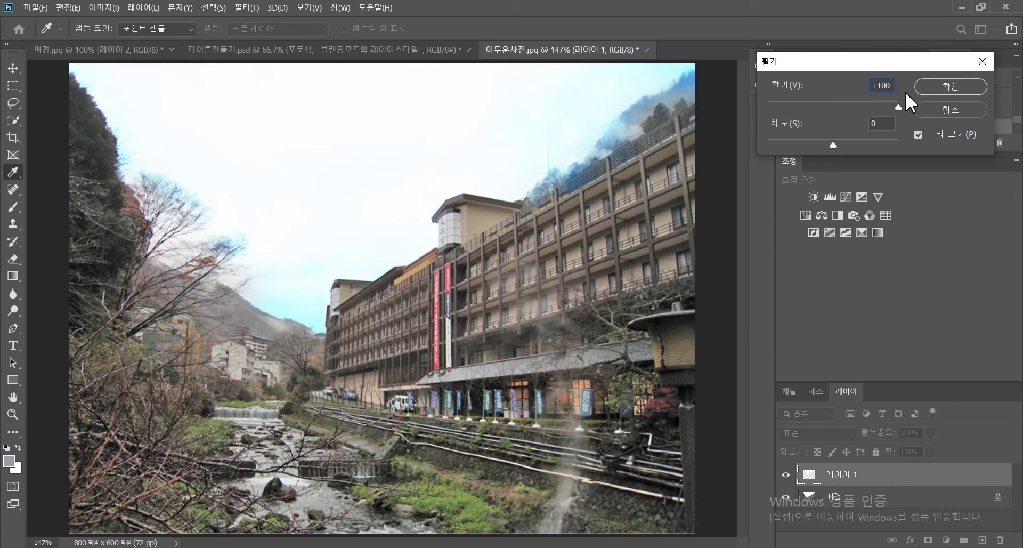
left_click_drag(867, 140, 893, 138)
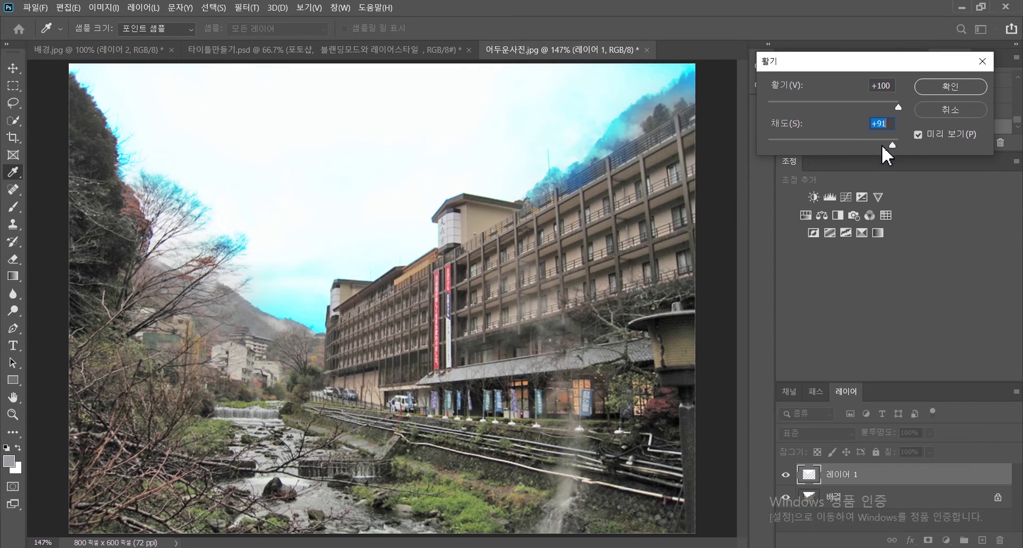
left_click_drag(883, 147, 864, 142)
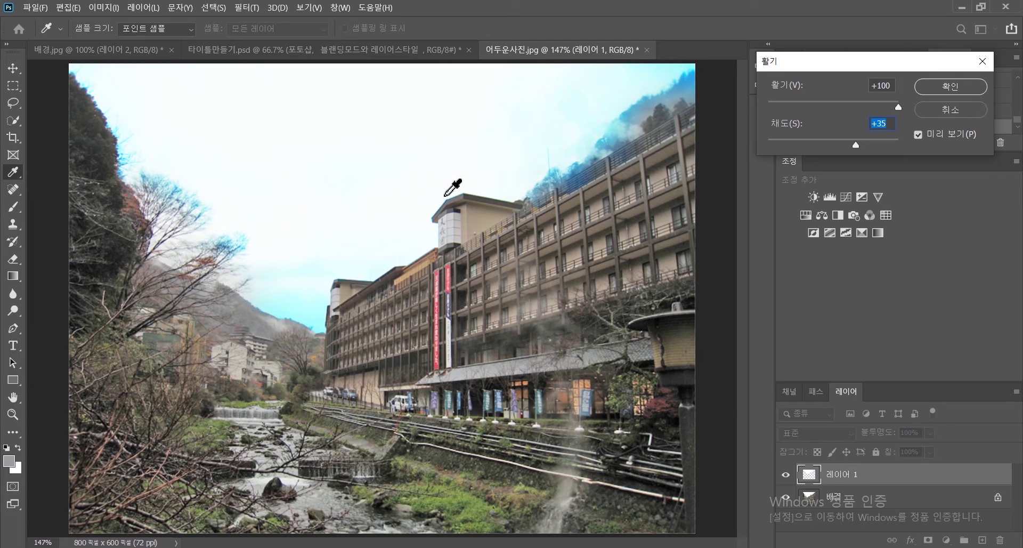
left_click(962, 110)
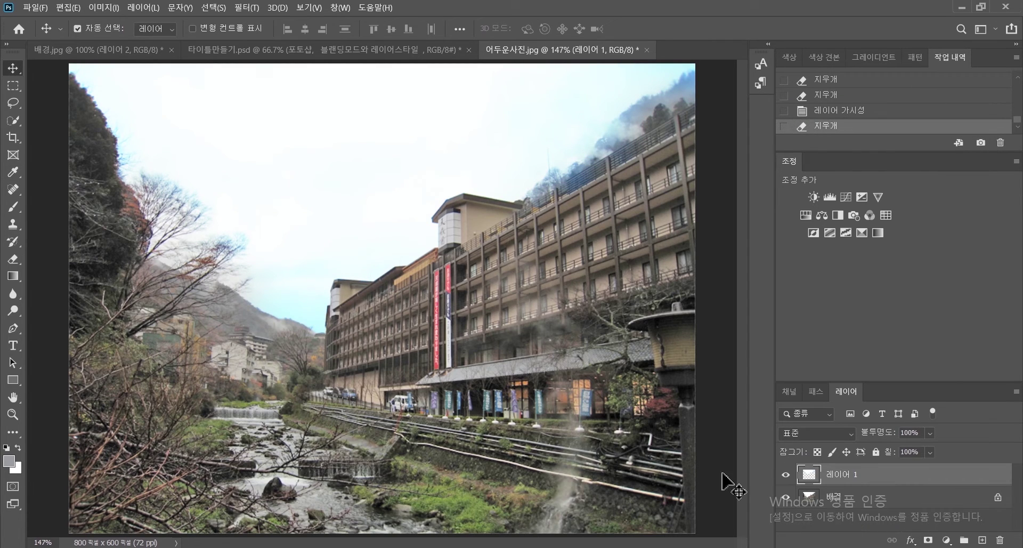
left_click(893, 506)
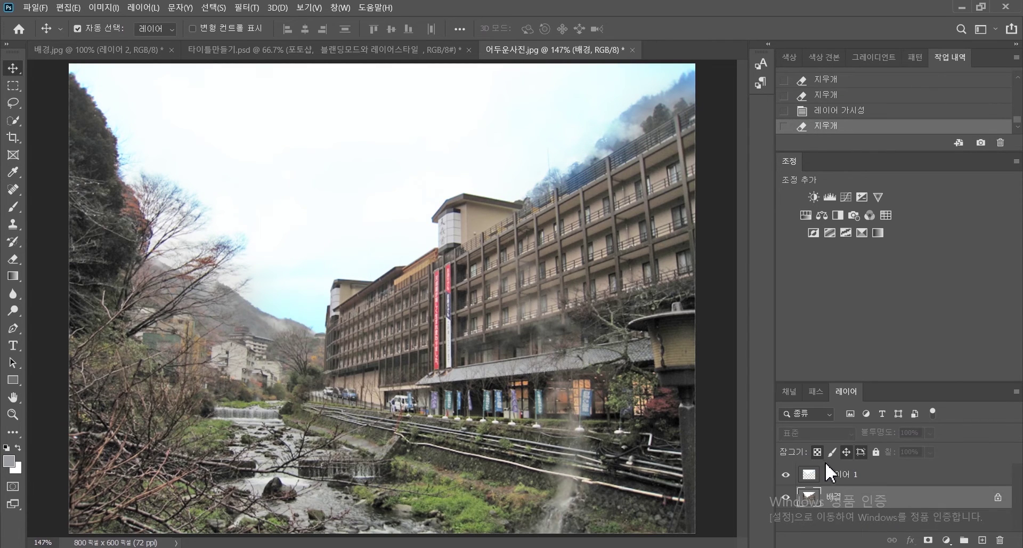
left_click(104, 5)
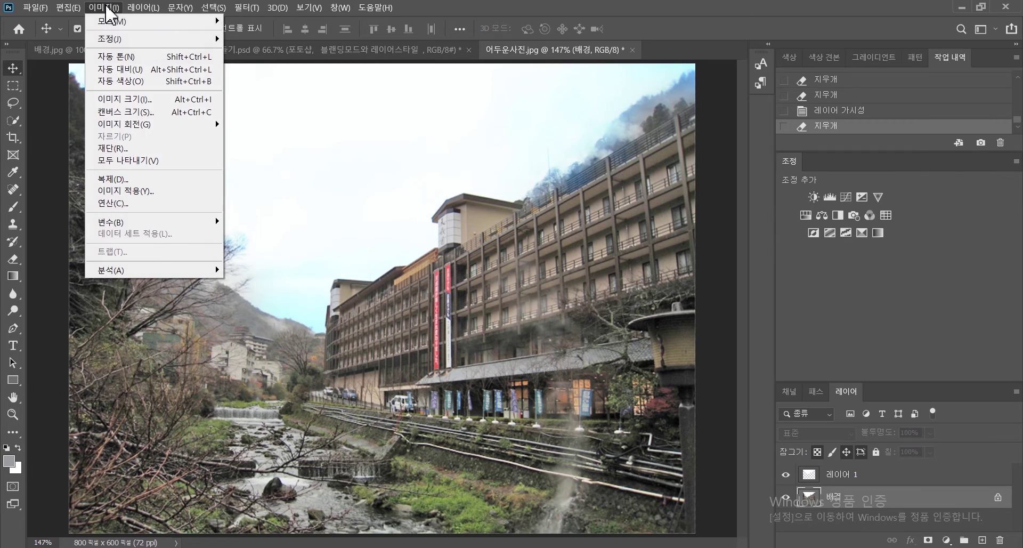
mouse_move(107, 38)
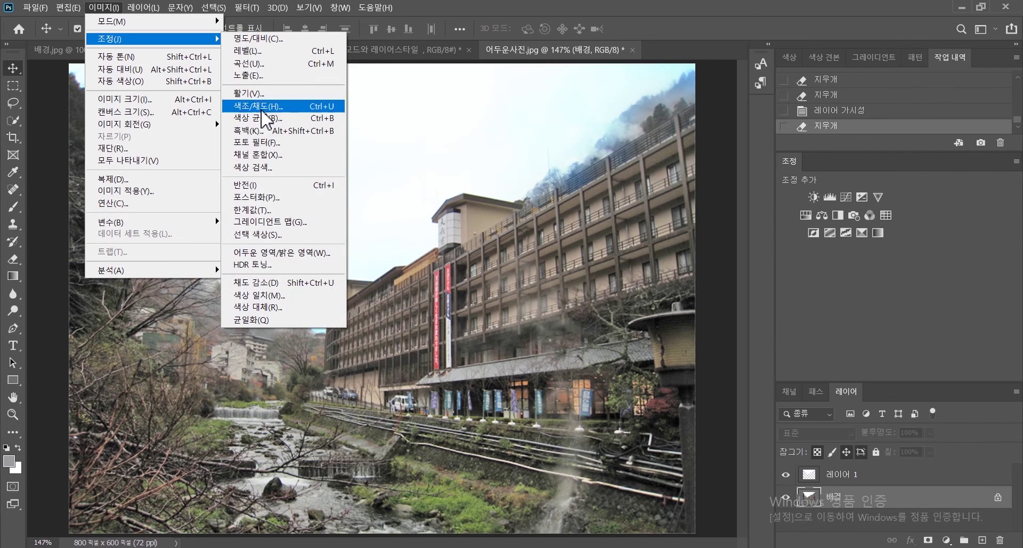
left_click(902, 486)
left_click(905, 486)
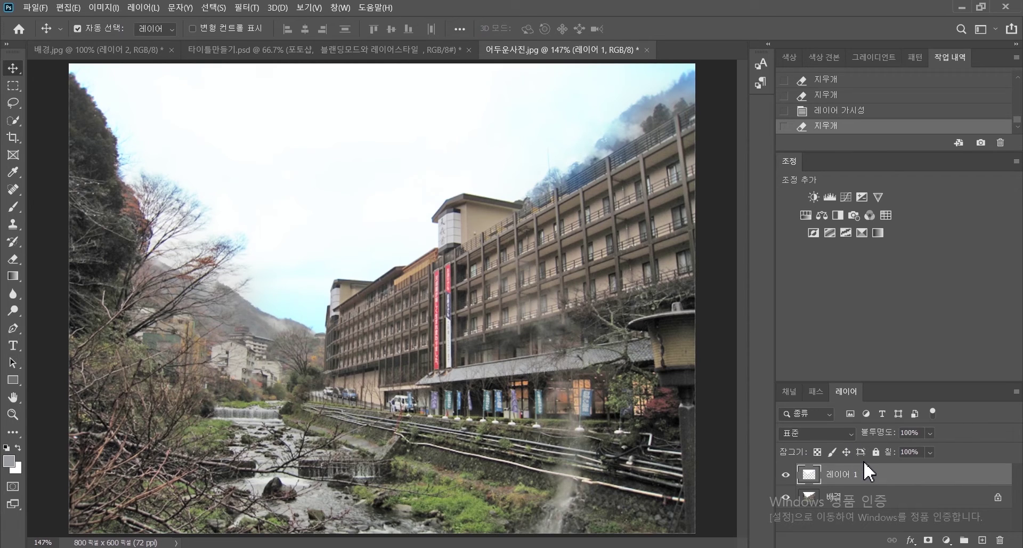
left_click(106, 7)
mouse_move(126, 43)
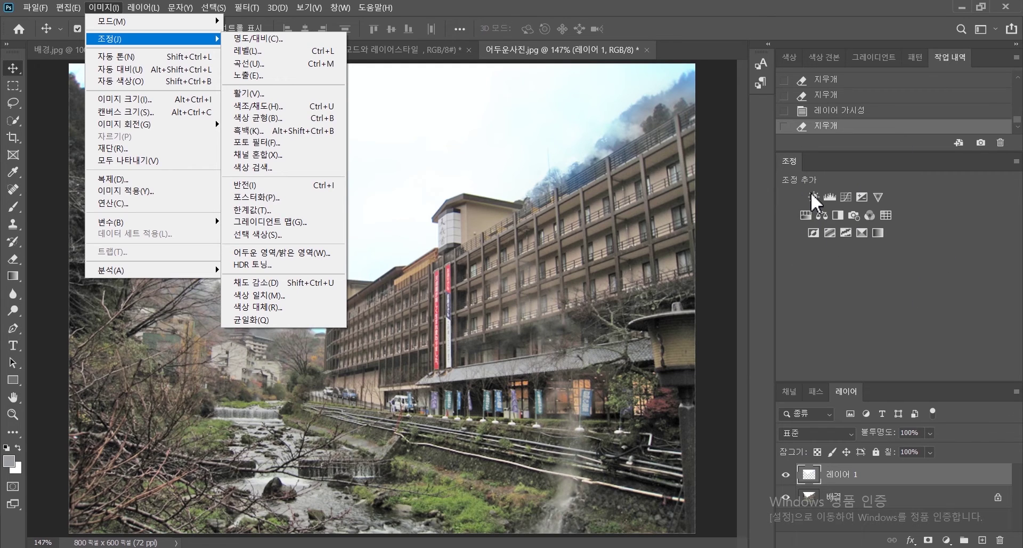
left_click(805, 270)
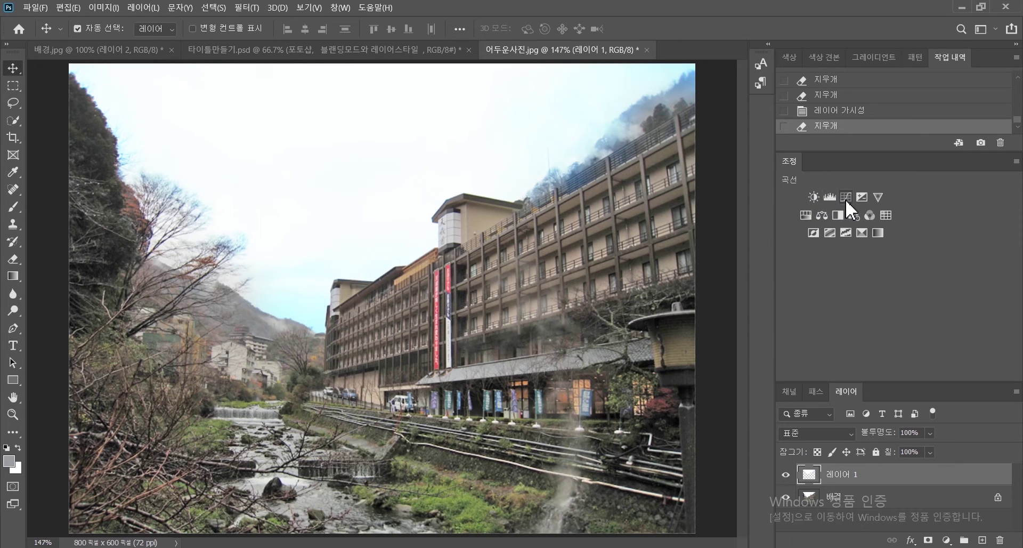
left_click(105, 7)
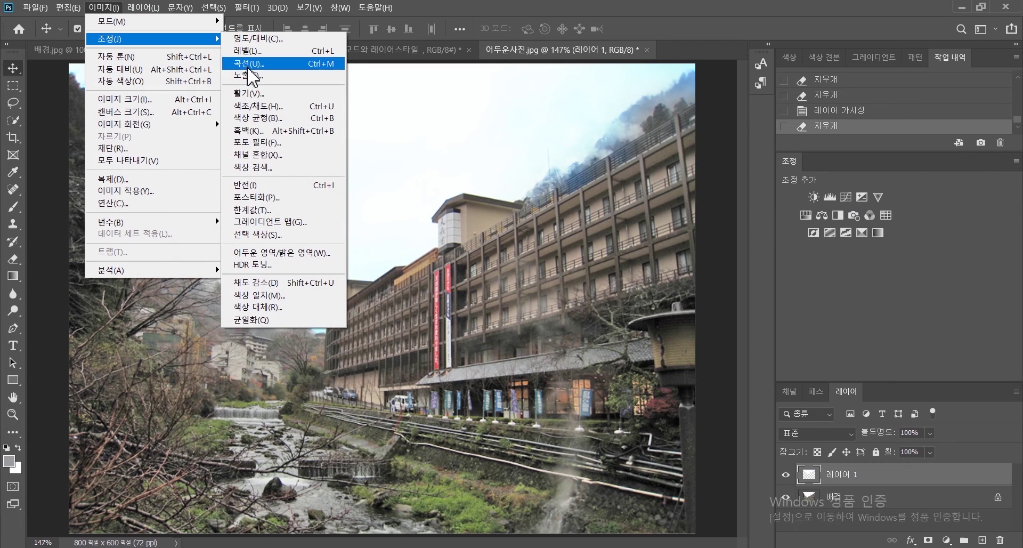
left_click(782, 276)
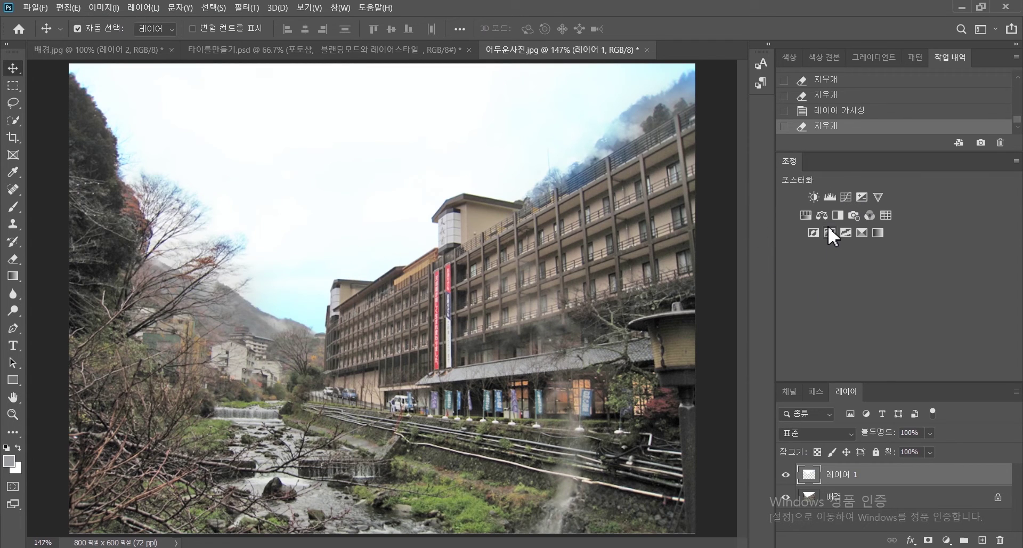
Add a Vibrance adjustment layer above the sky layer with vibrance +68 and saturation +48, and dock its properties beside the adjustments
left_click(880, 197)
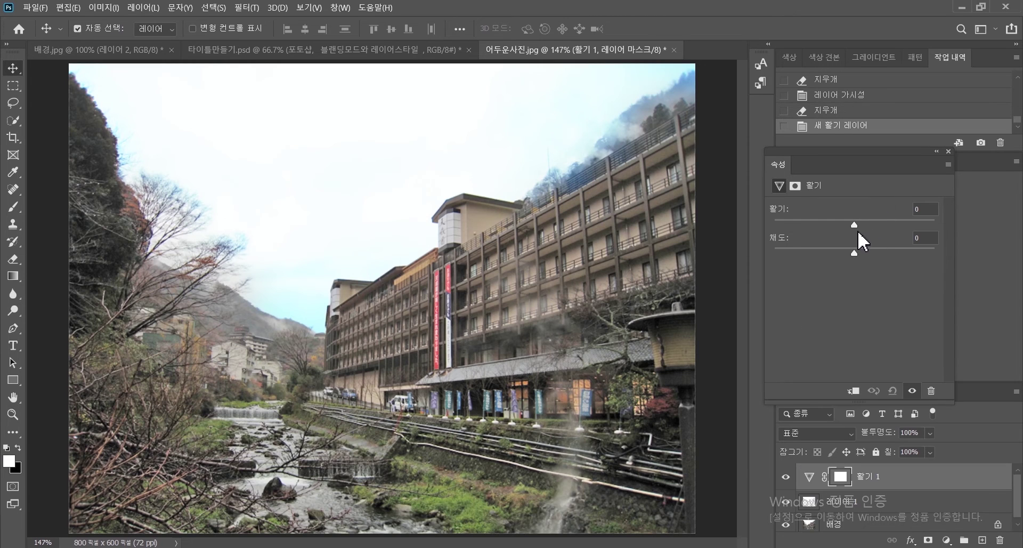
left_click_drag(855, 225, 908, 223)
left_click_drag(855, 252, 879, 251)
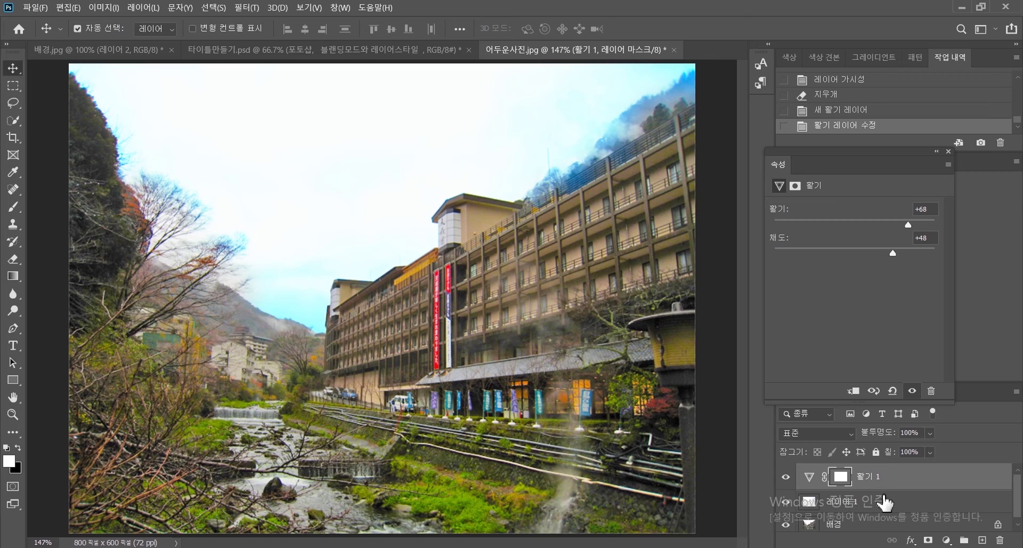
left_click_drag(852, 152, 901, 165)
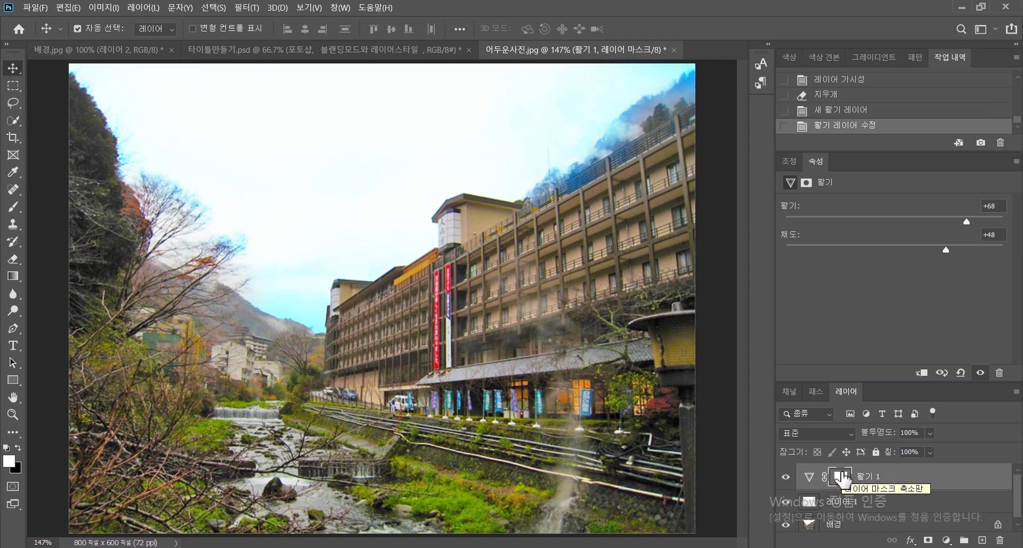
left_click(850, 503)
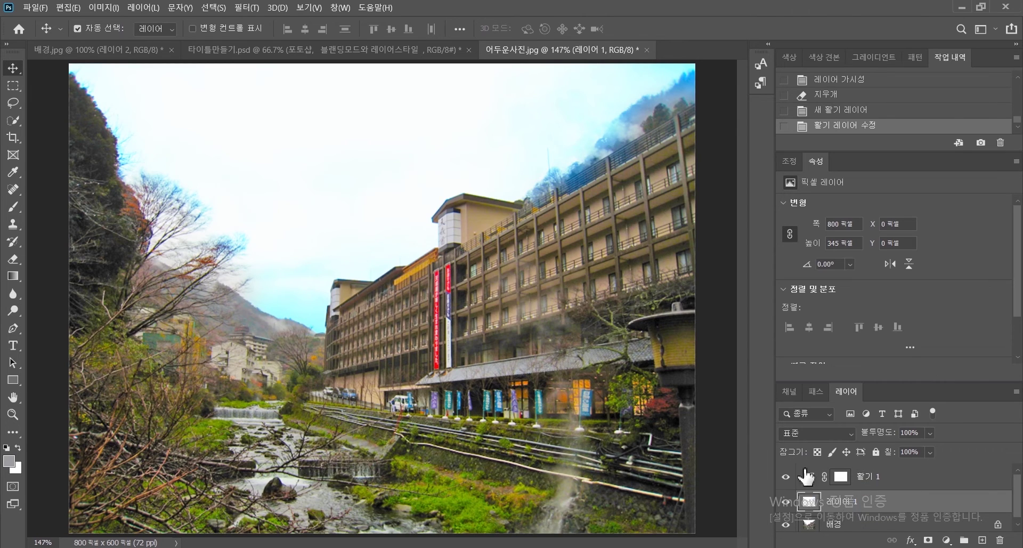
left_click(104, 7)
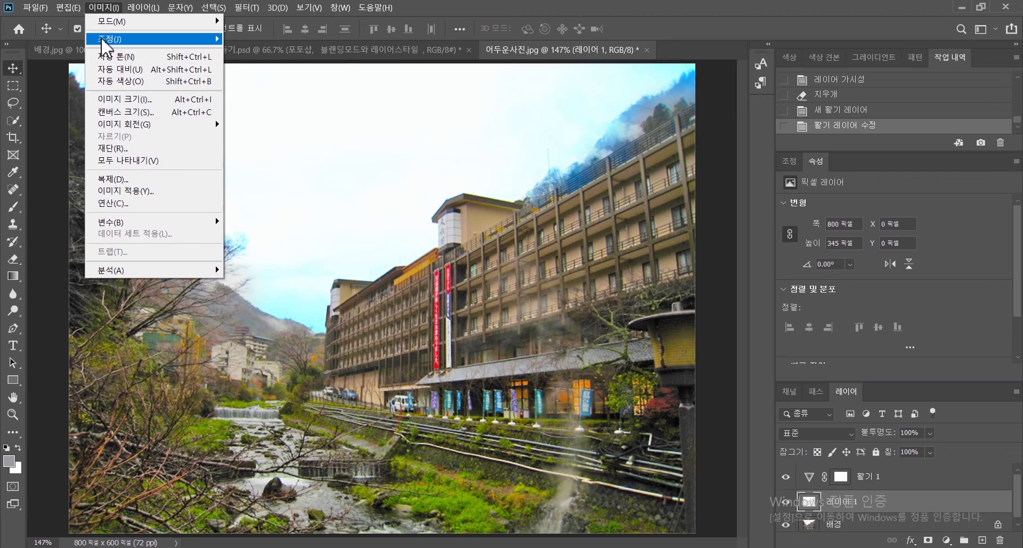
mouse_move(166, 38)
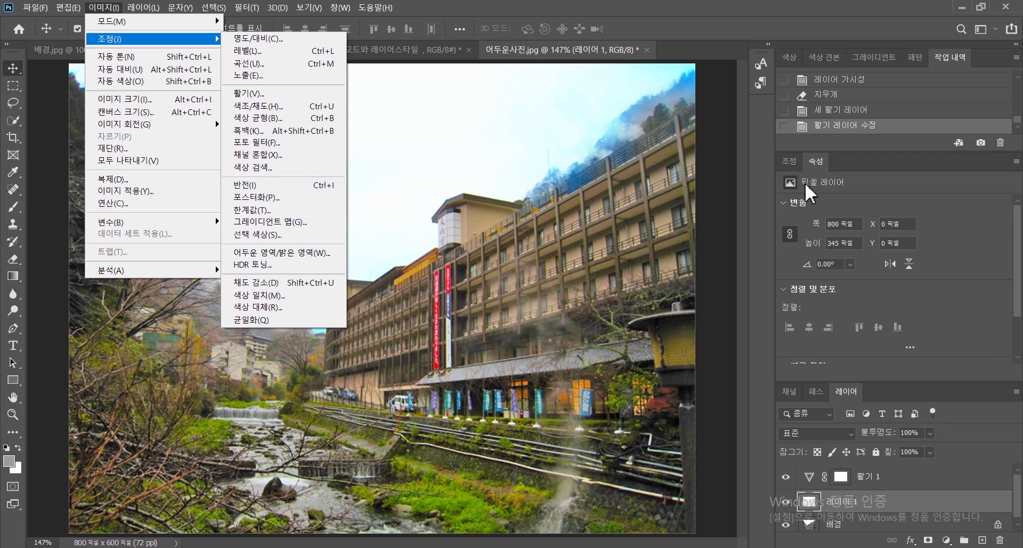
left_click(794, 162)
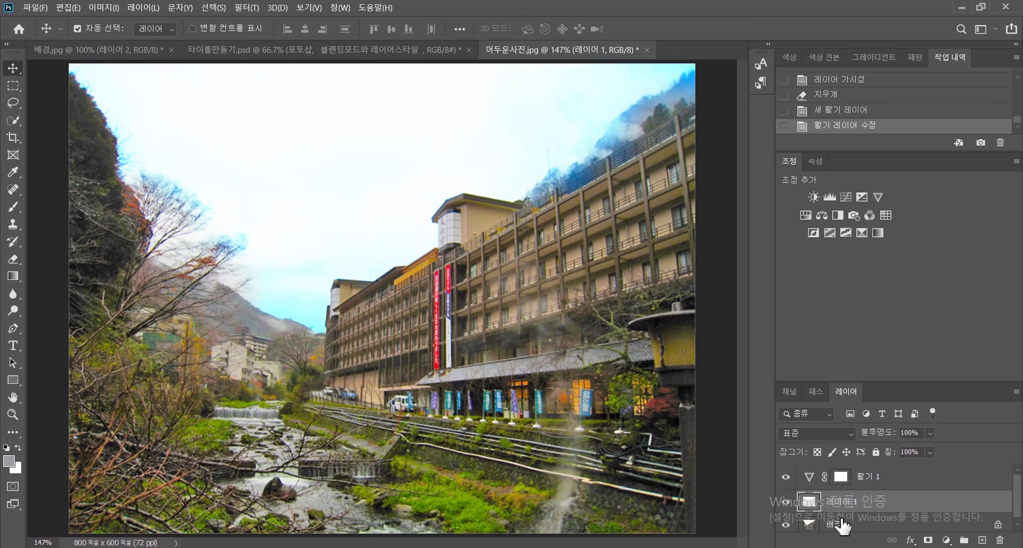
Add a second Vibrance adjustment layer above the existing one and delete it again
left_click(877, 479)
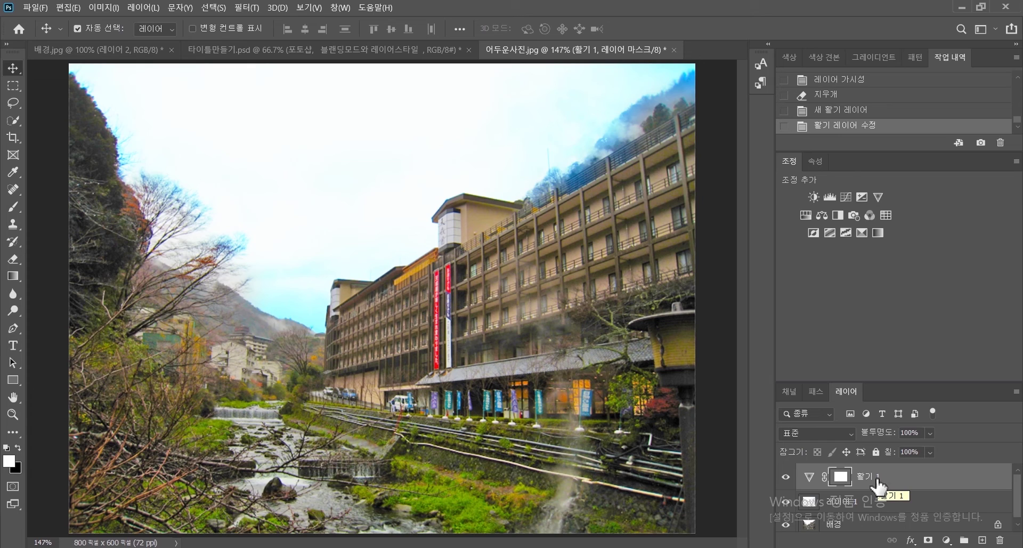
left_click(878, 197)
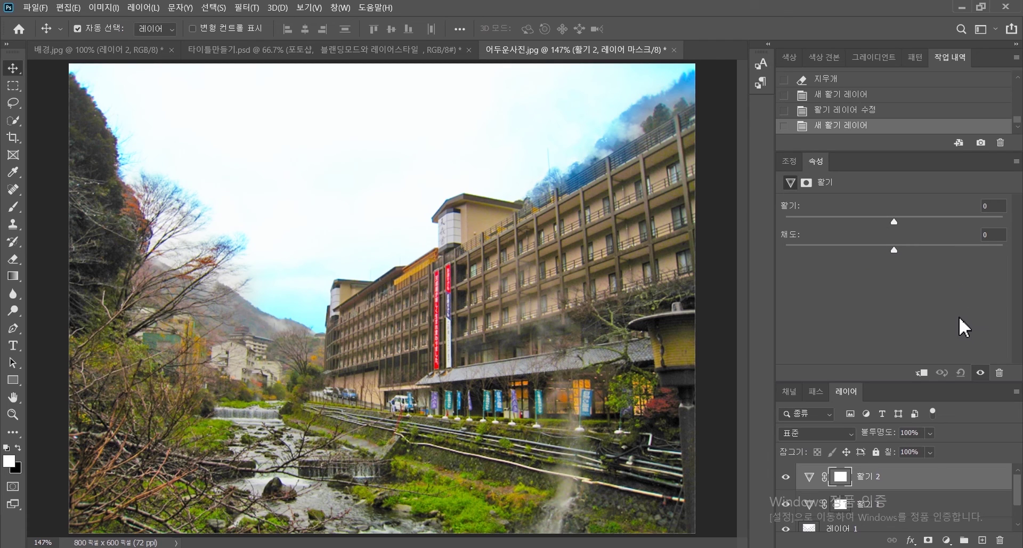
key("ctrl+2")
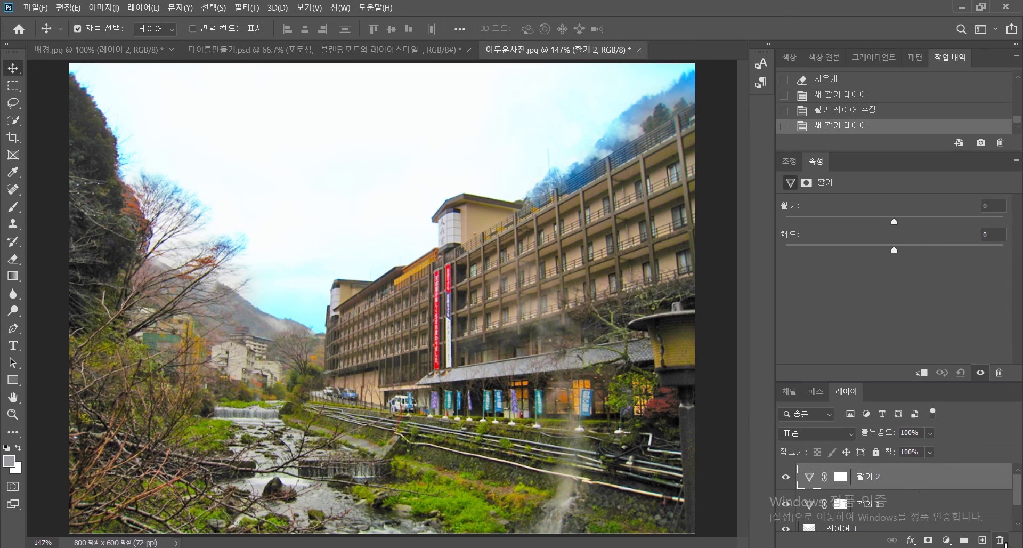
left_click(1002, 540)
left_click(485, 221)
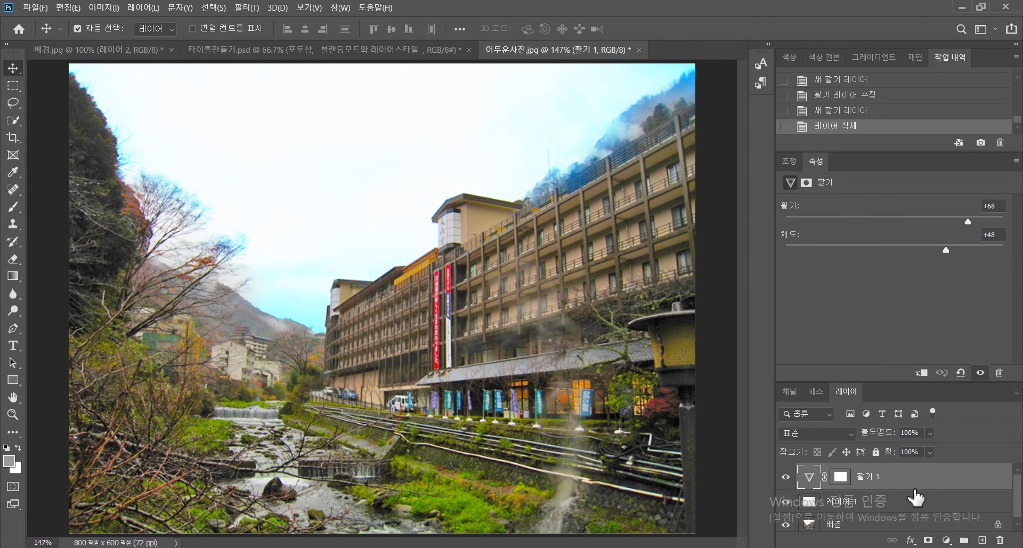
Delete the remaining Vibrance adjustment layer above the sky layer and bring up the list of available adjustments
left_click(1000, 540)
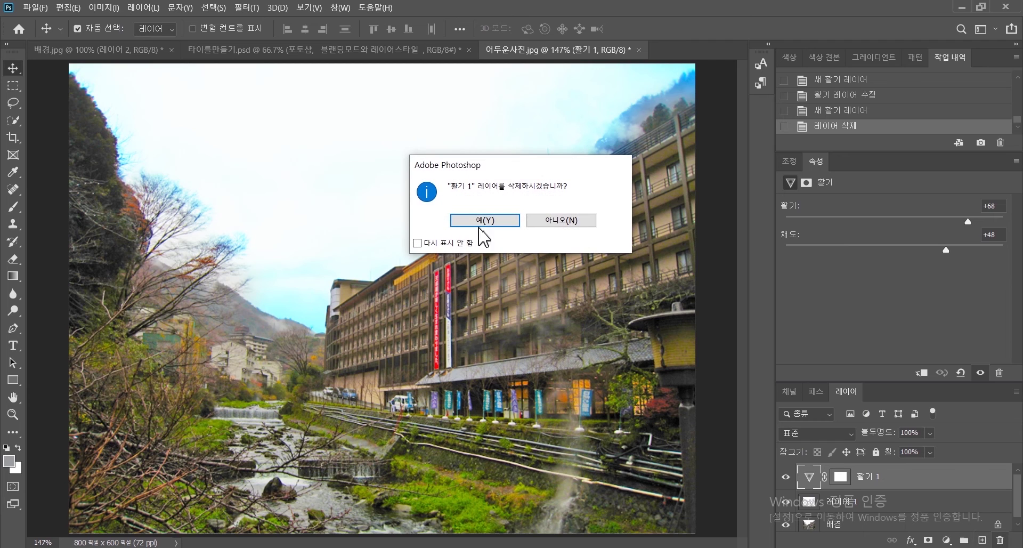
left_click(487, 224)
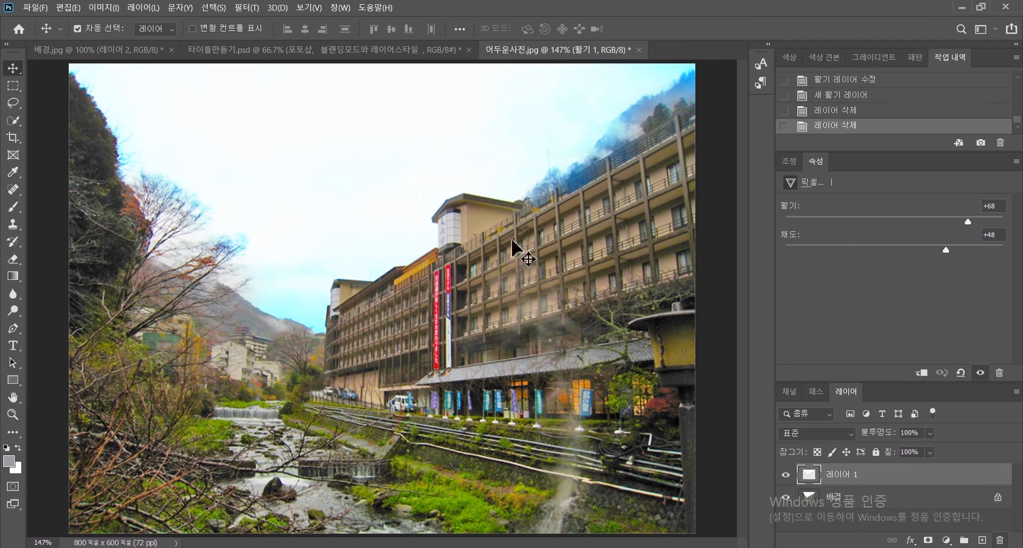
left_click(791, 158)
left_click(816, 159)
left_click(788, 161)
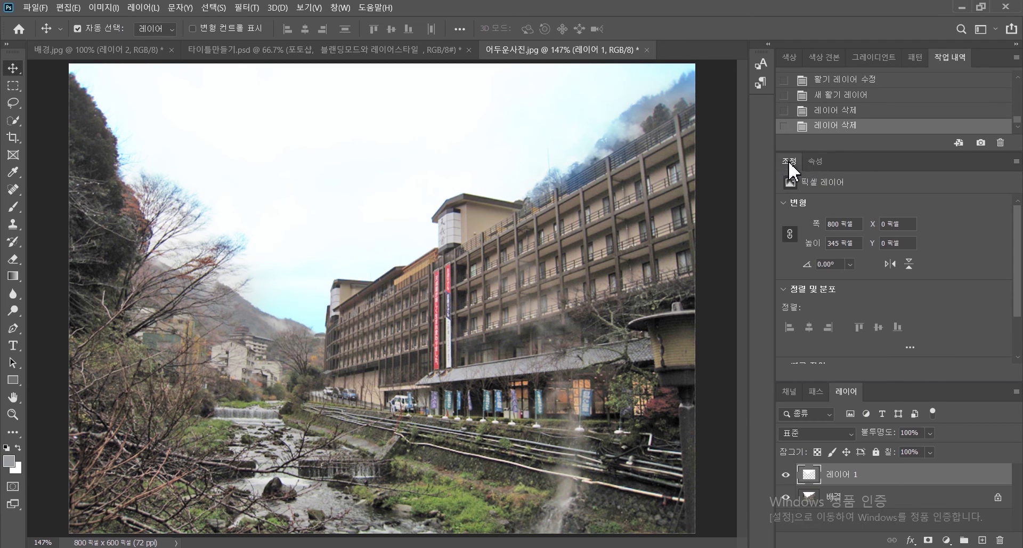
left_click(813, 160)
left_click(788, 160)
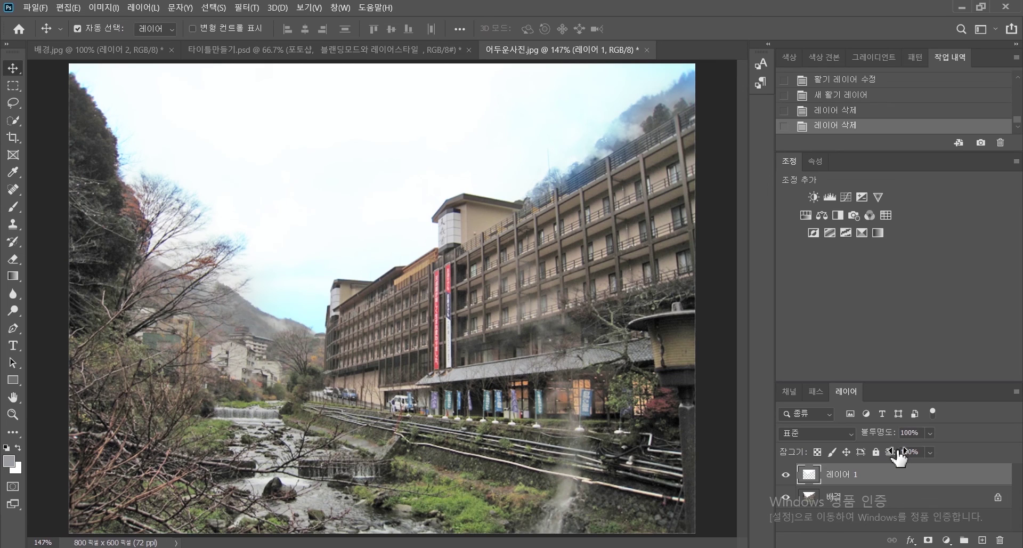
Add a new Vibrance adjustment layer above the sky layer with vibrance +76 and saturation +25
left_click(876, 197)
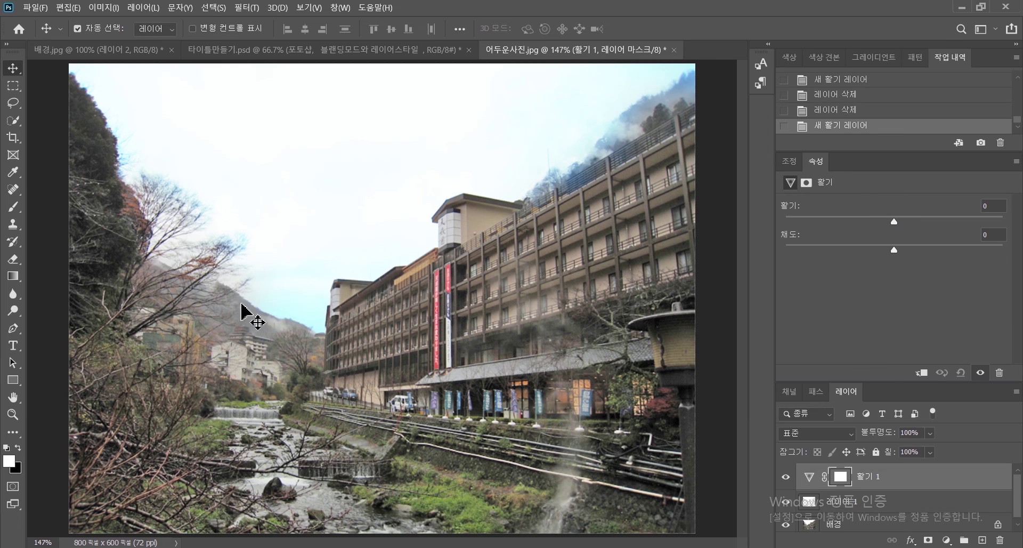
left_click_drag(894, 221, 968, 222)
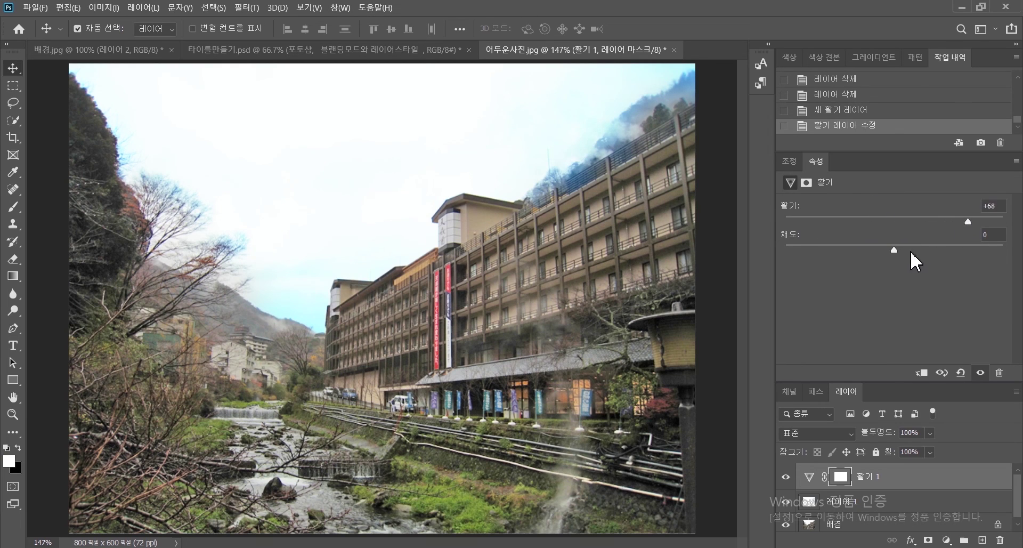
left_click_drag(894, 250, 912, 248)
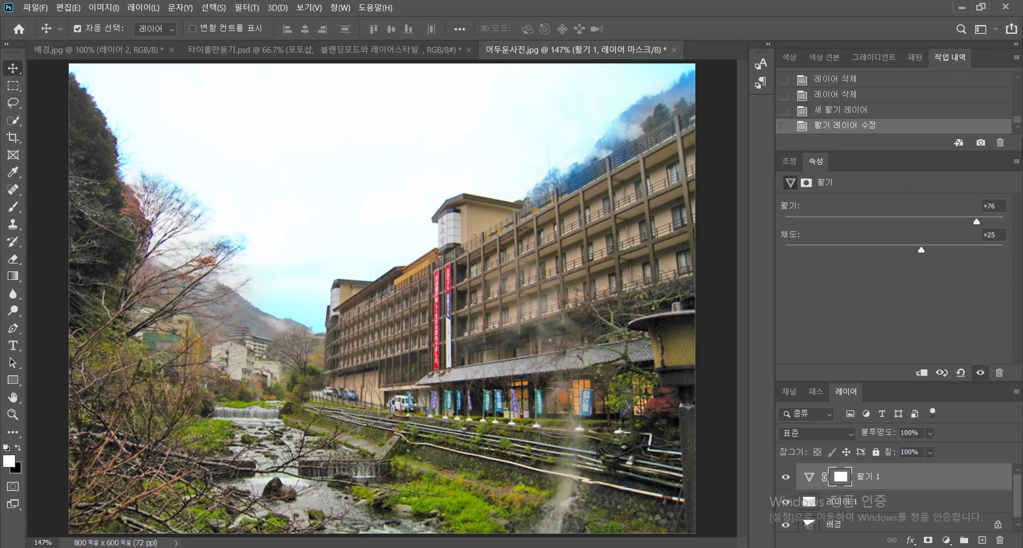
Compare the original photo with the edited version by going to the history's opening state and returning to its latest state
left_click_drag(1018, 120, 1018, 84)
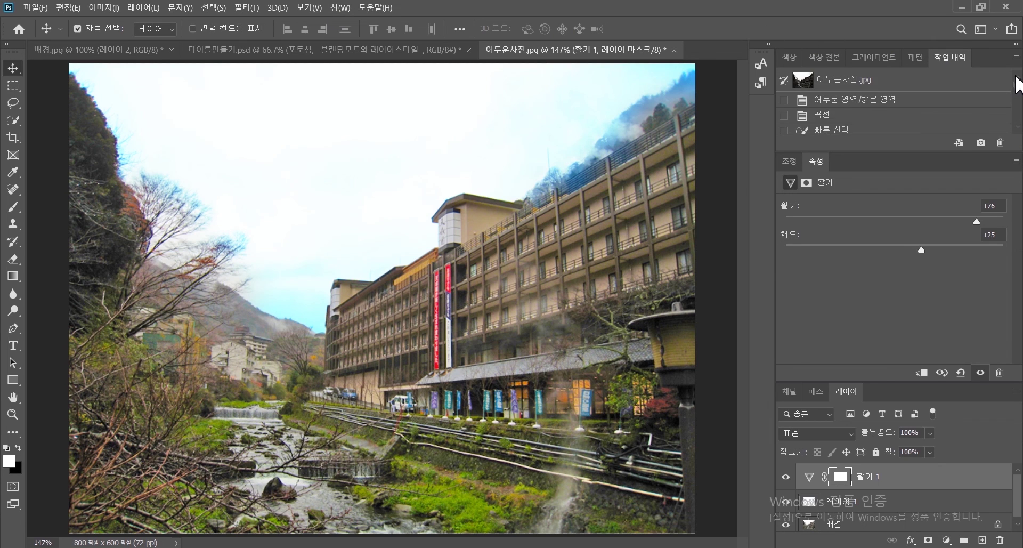
left_click(863, 80)
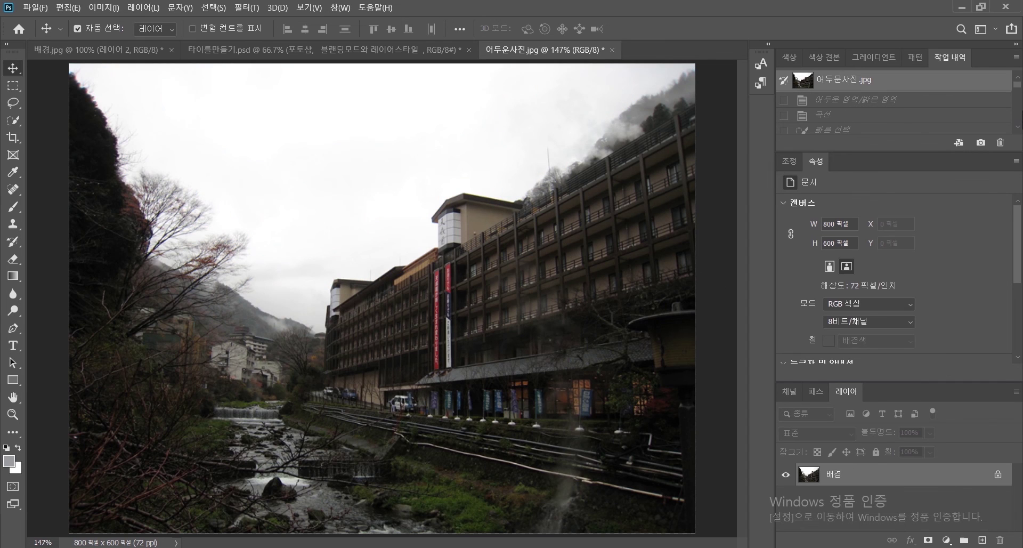
scroll(1018, 96, "down", 5)
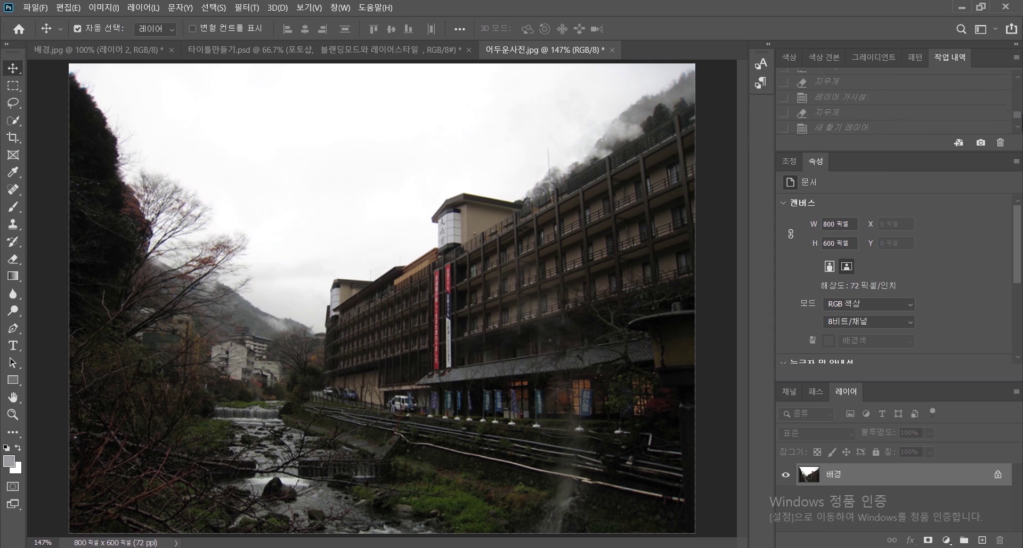
left_click(875, 128)
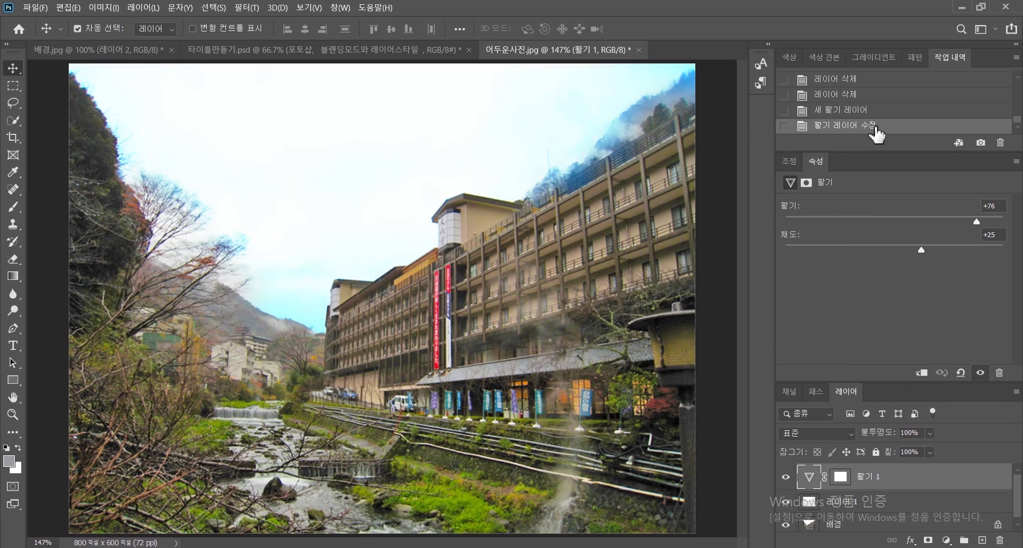